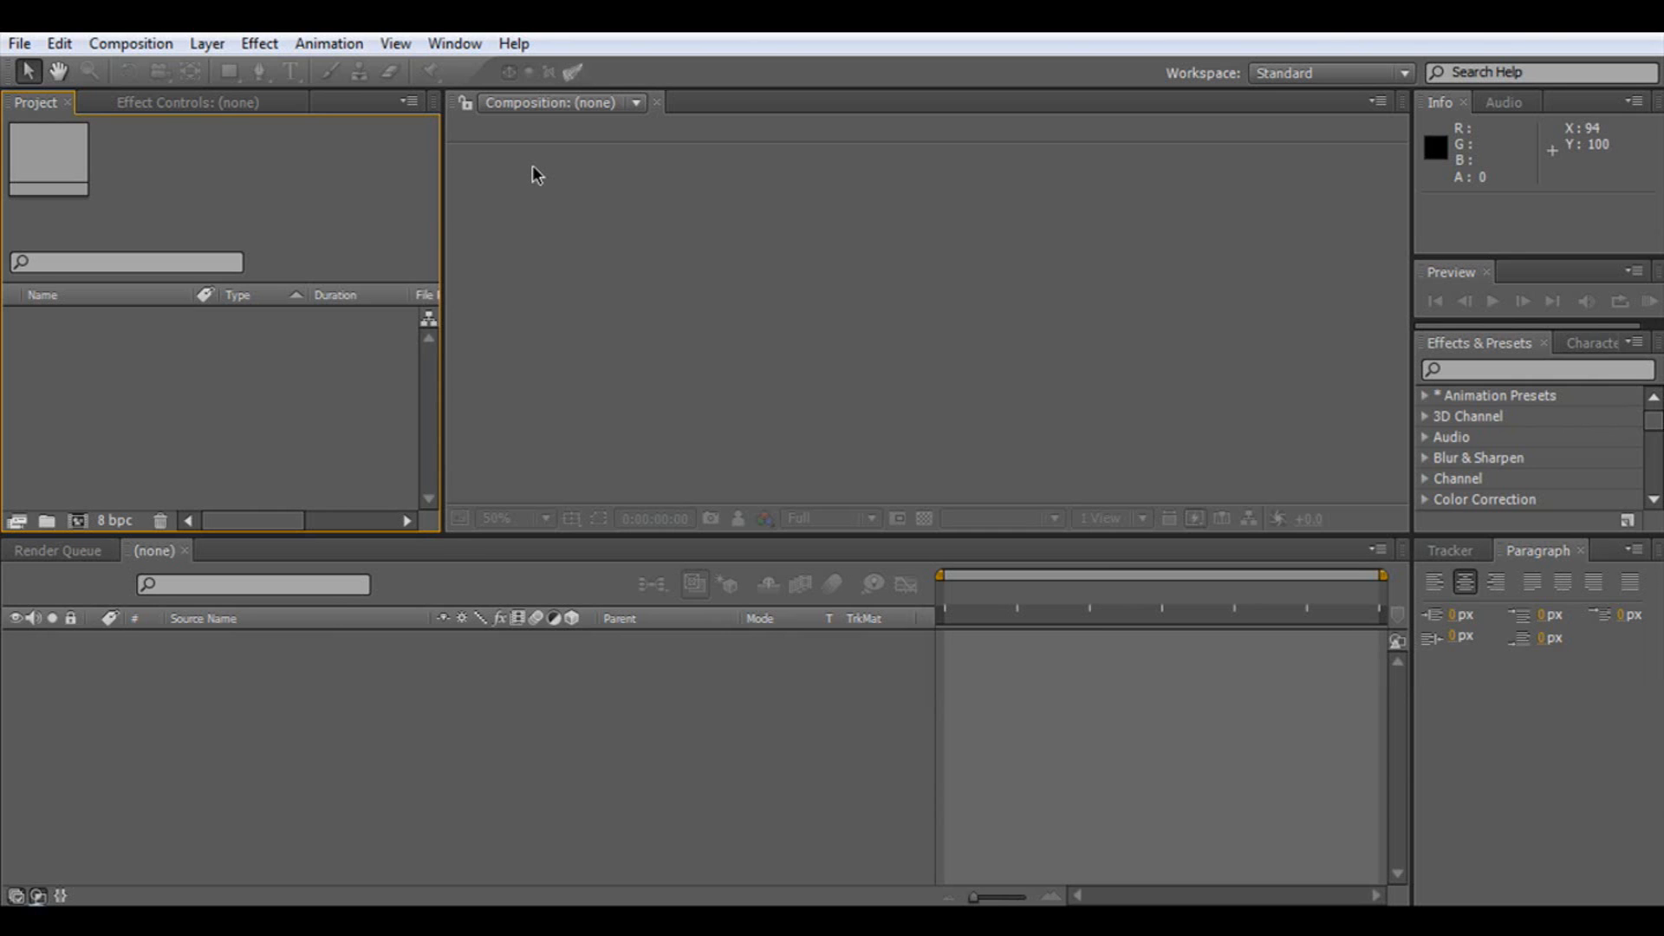
Create Comp 1 at 1280x720, 25 fps via Composition > New Composition
left_click(124, 45)
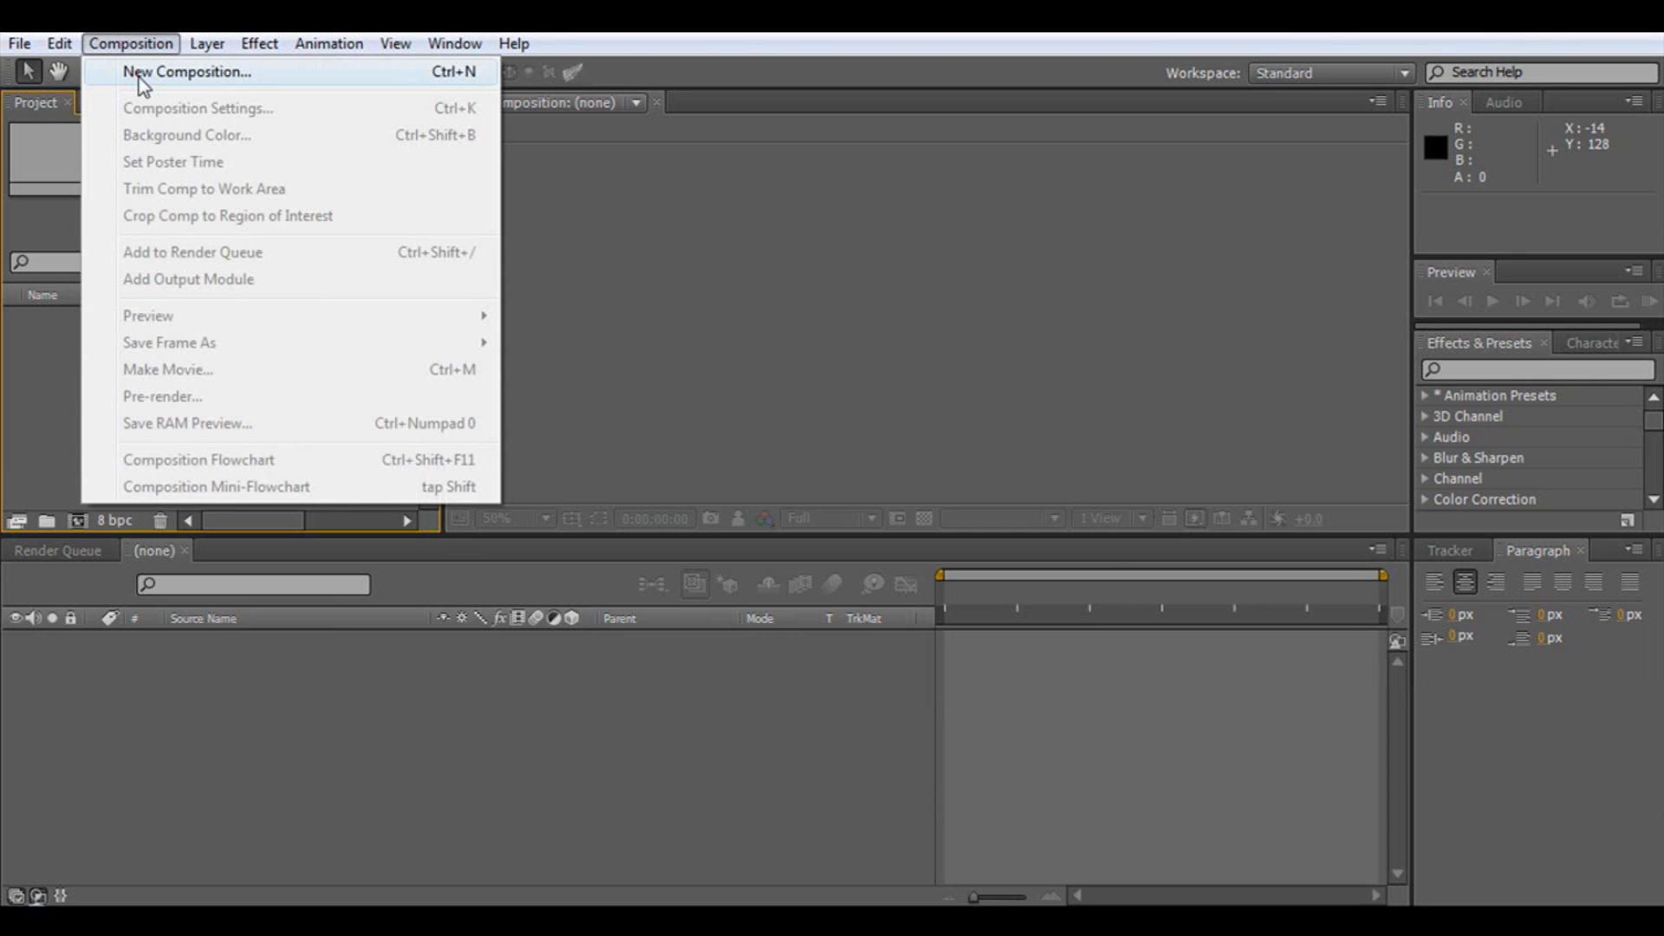
left_click(140, 78)
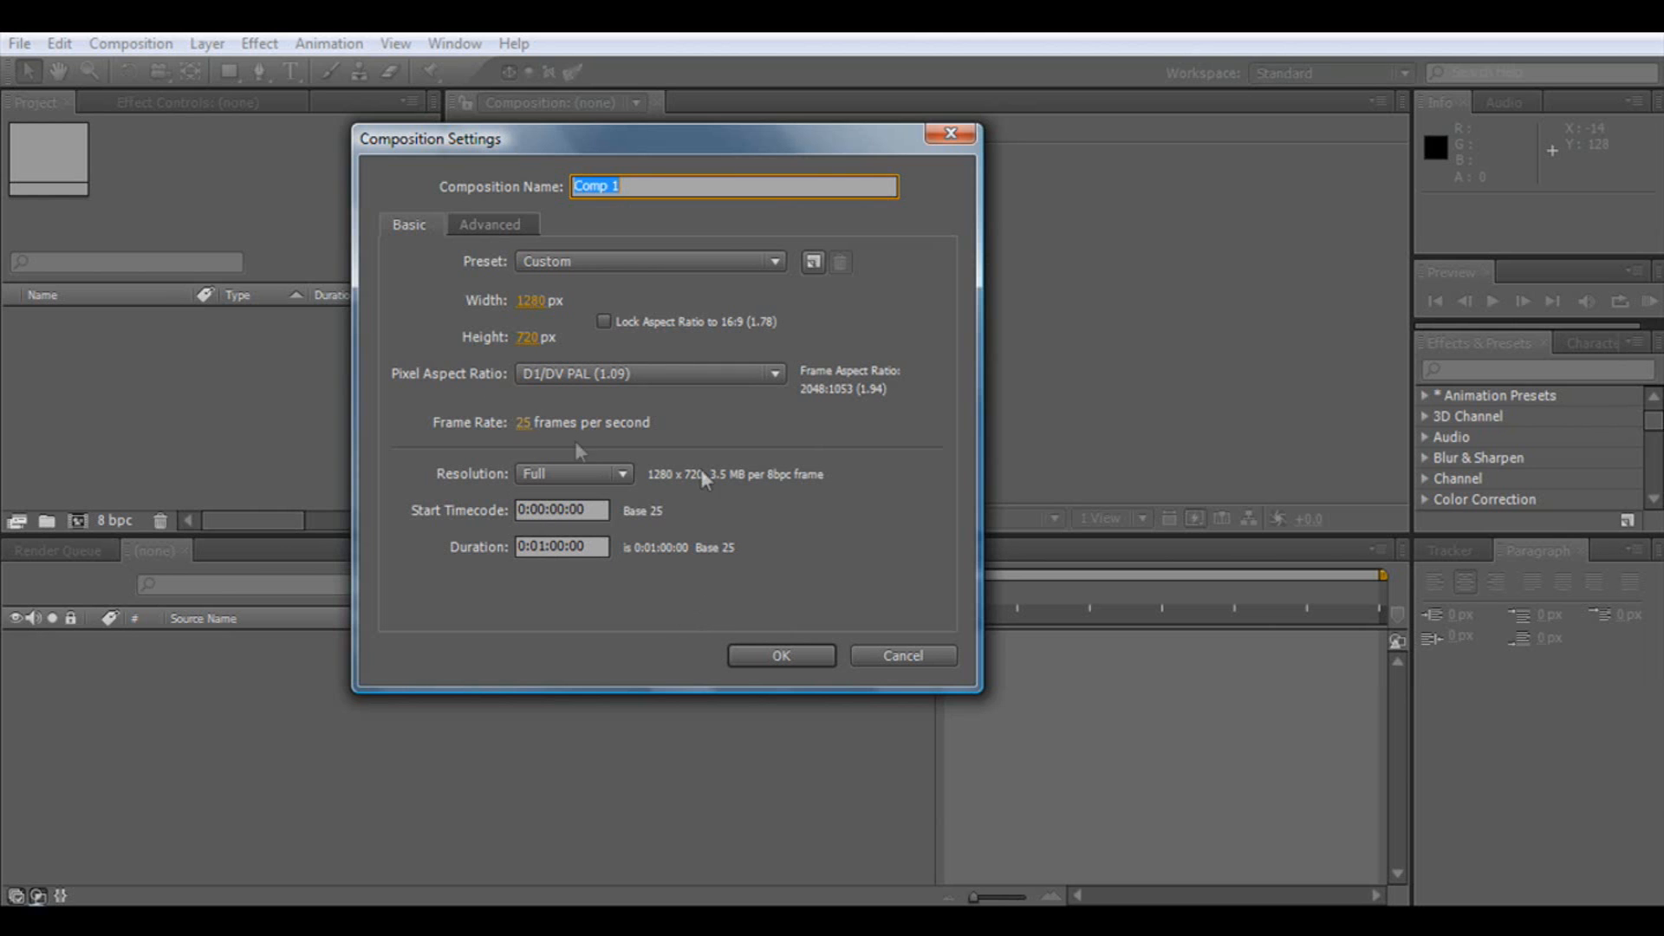
left_click(819, 656)
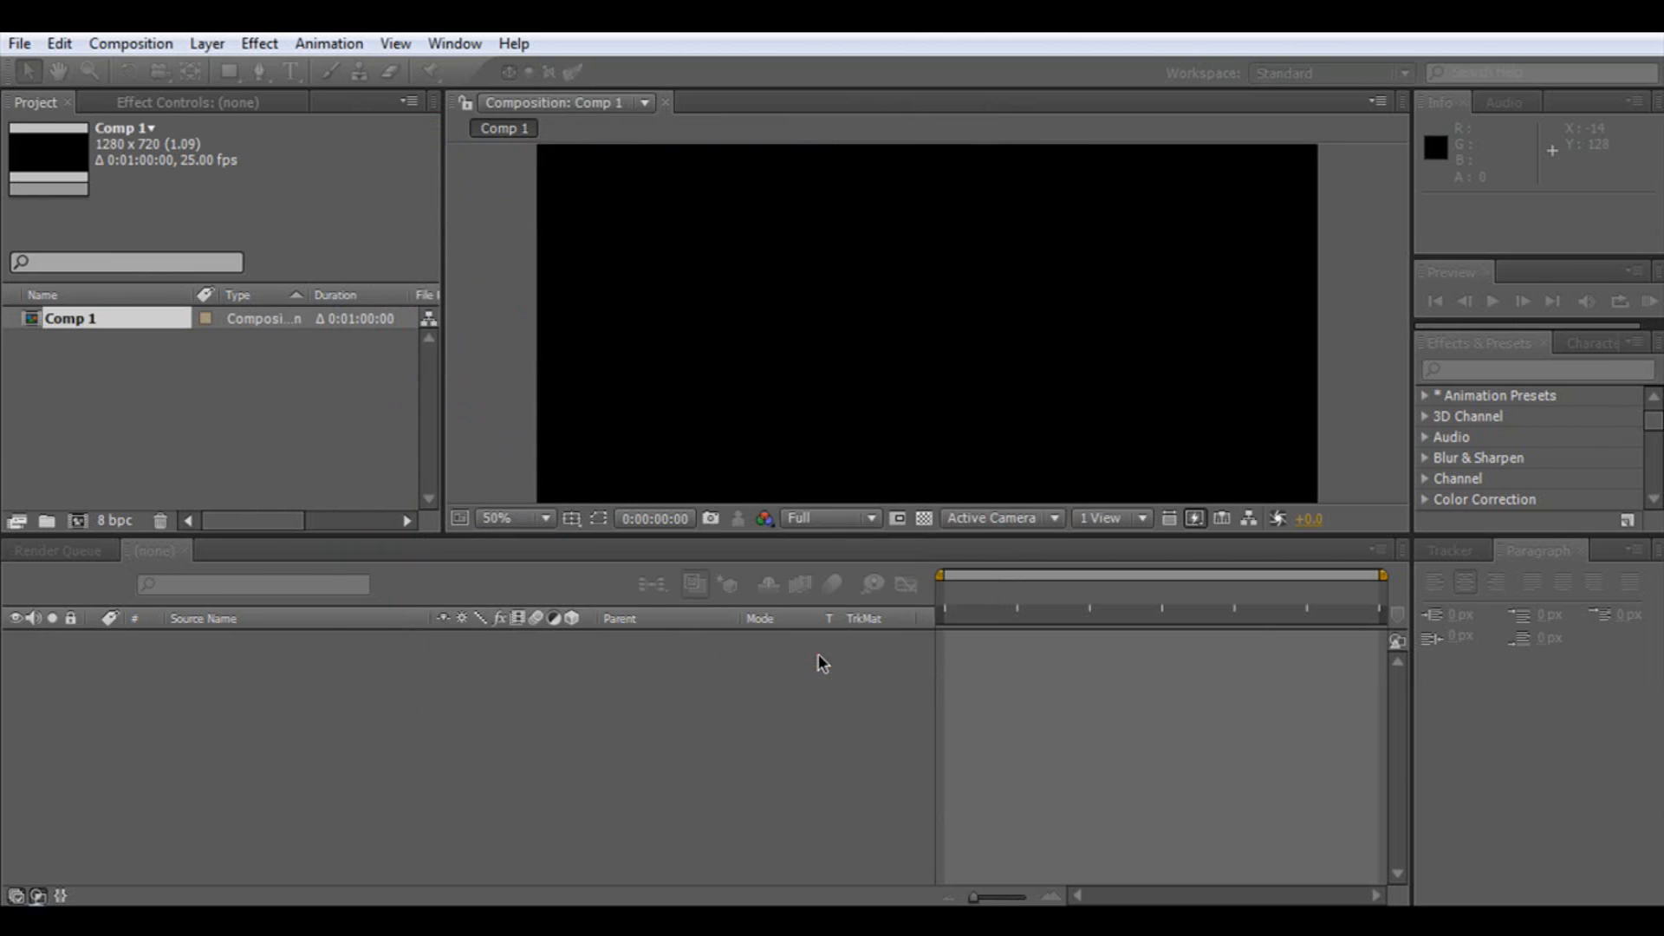
scroll(1011, 403, "down", 2)
scroll(1012, 404, "up", 1)
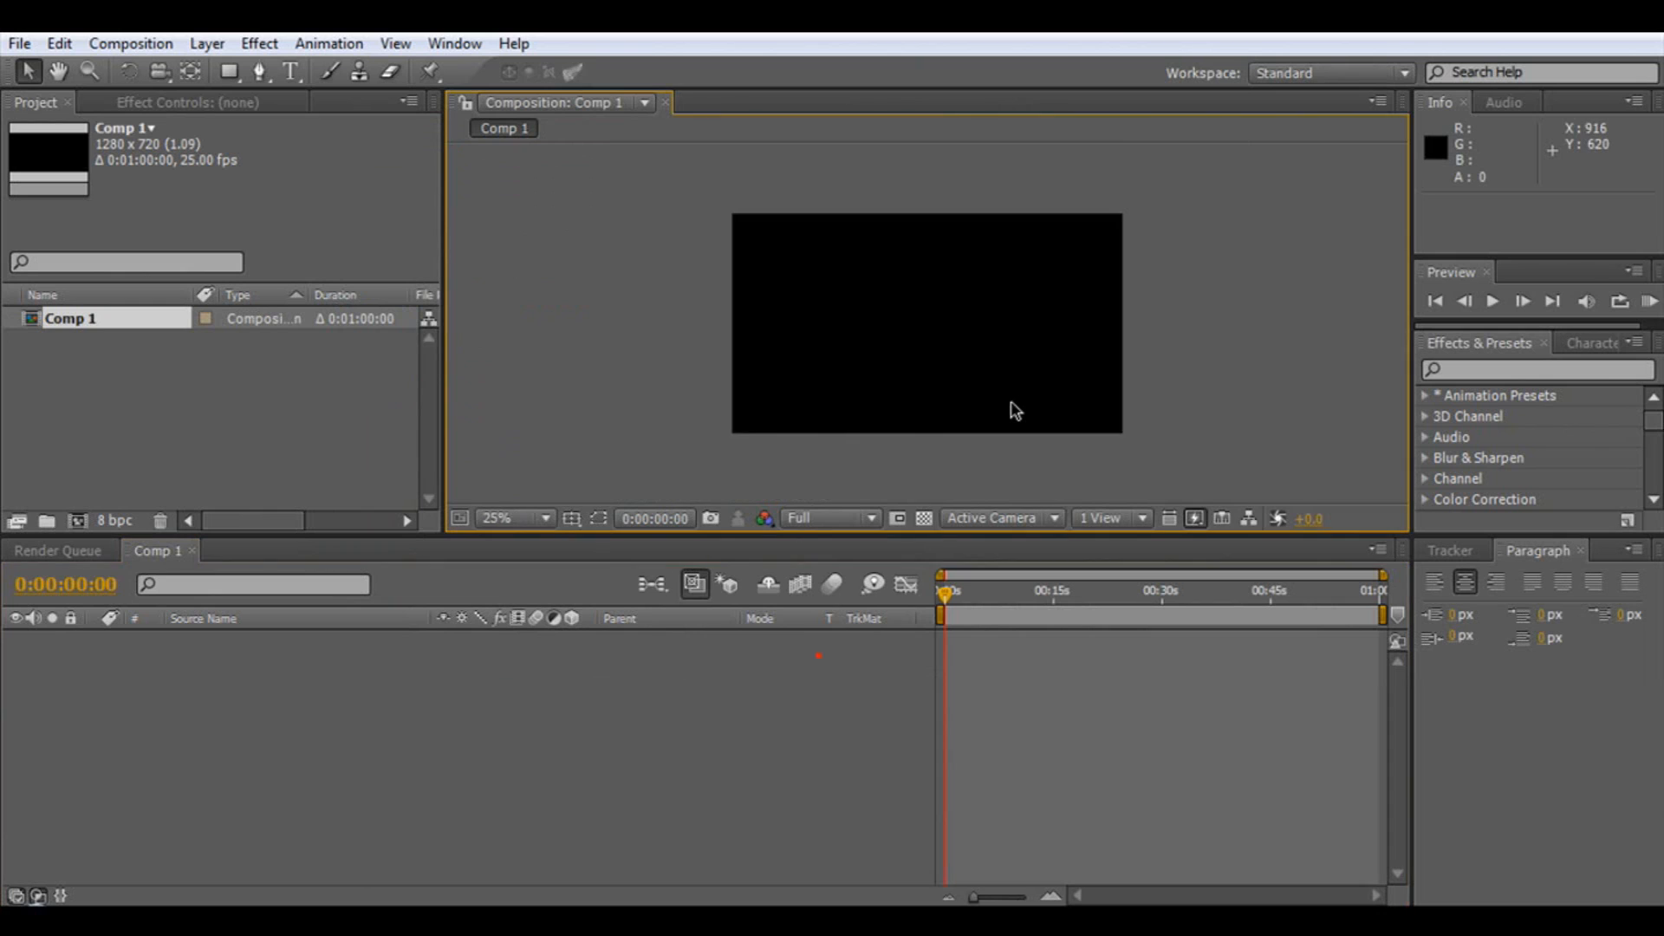
scroll(1011, 404, "up", 1)
scroll(1013, 403, "down", 1)
Stamp six grilled-sandwich images across the black frame with the stamping tool
left_click(578, 72)
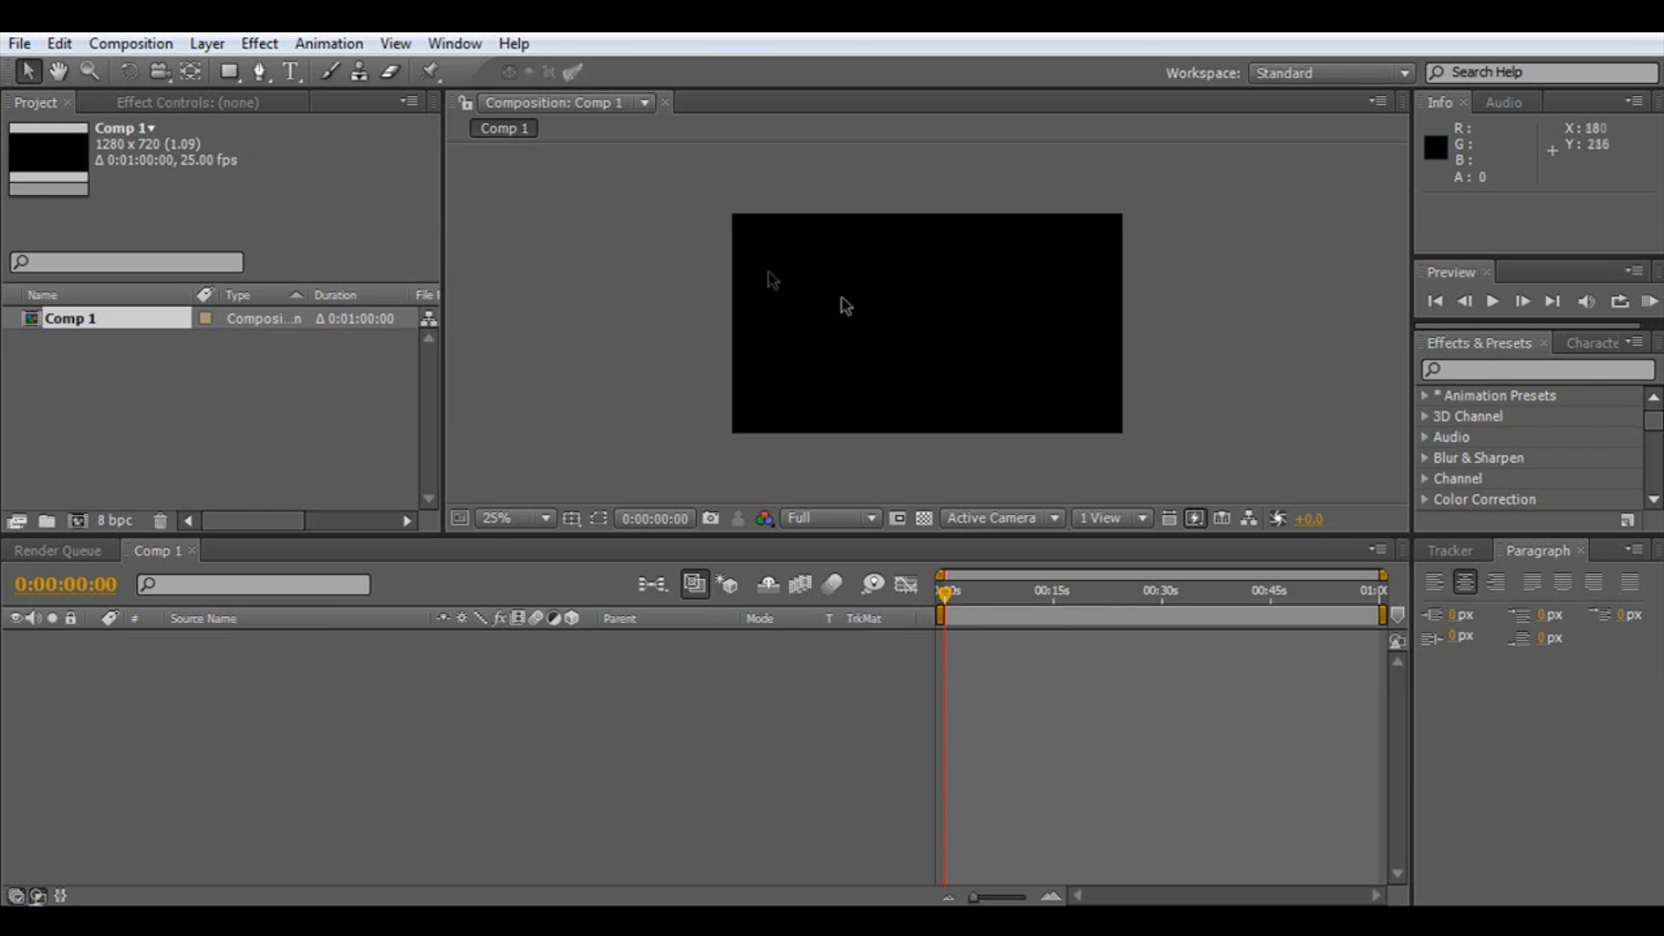
left_click(810, 260)
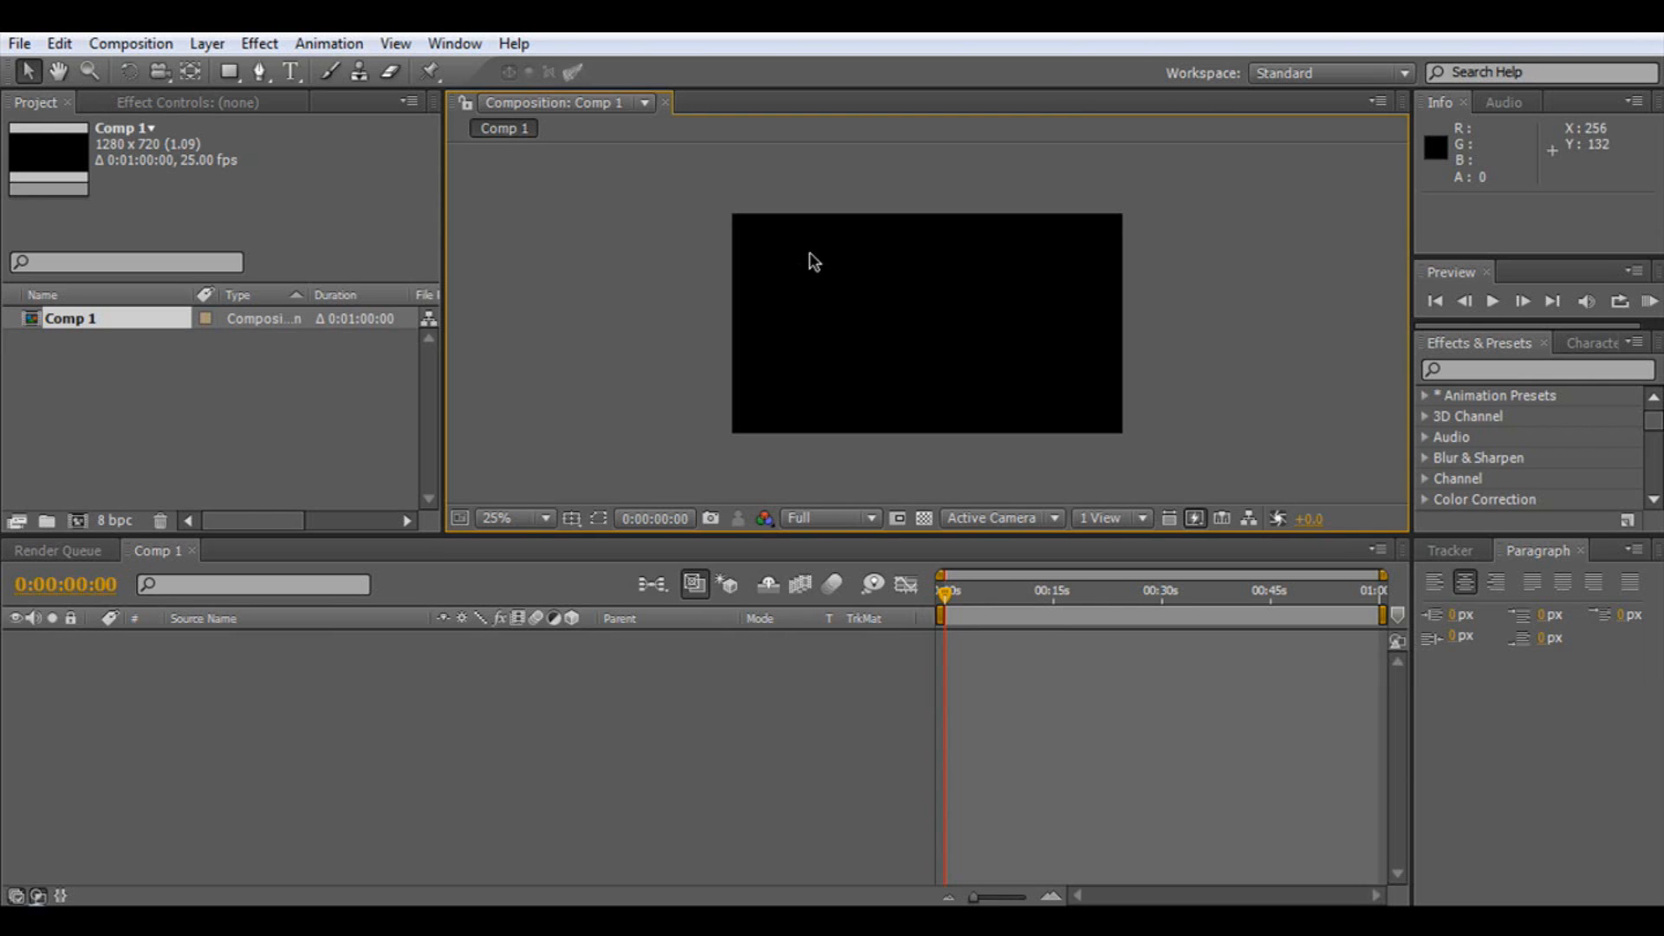
left_click(945, 359)
left_click(833, 349)
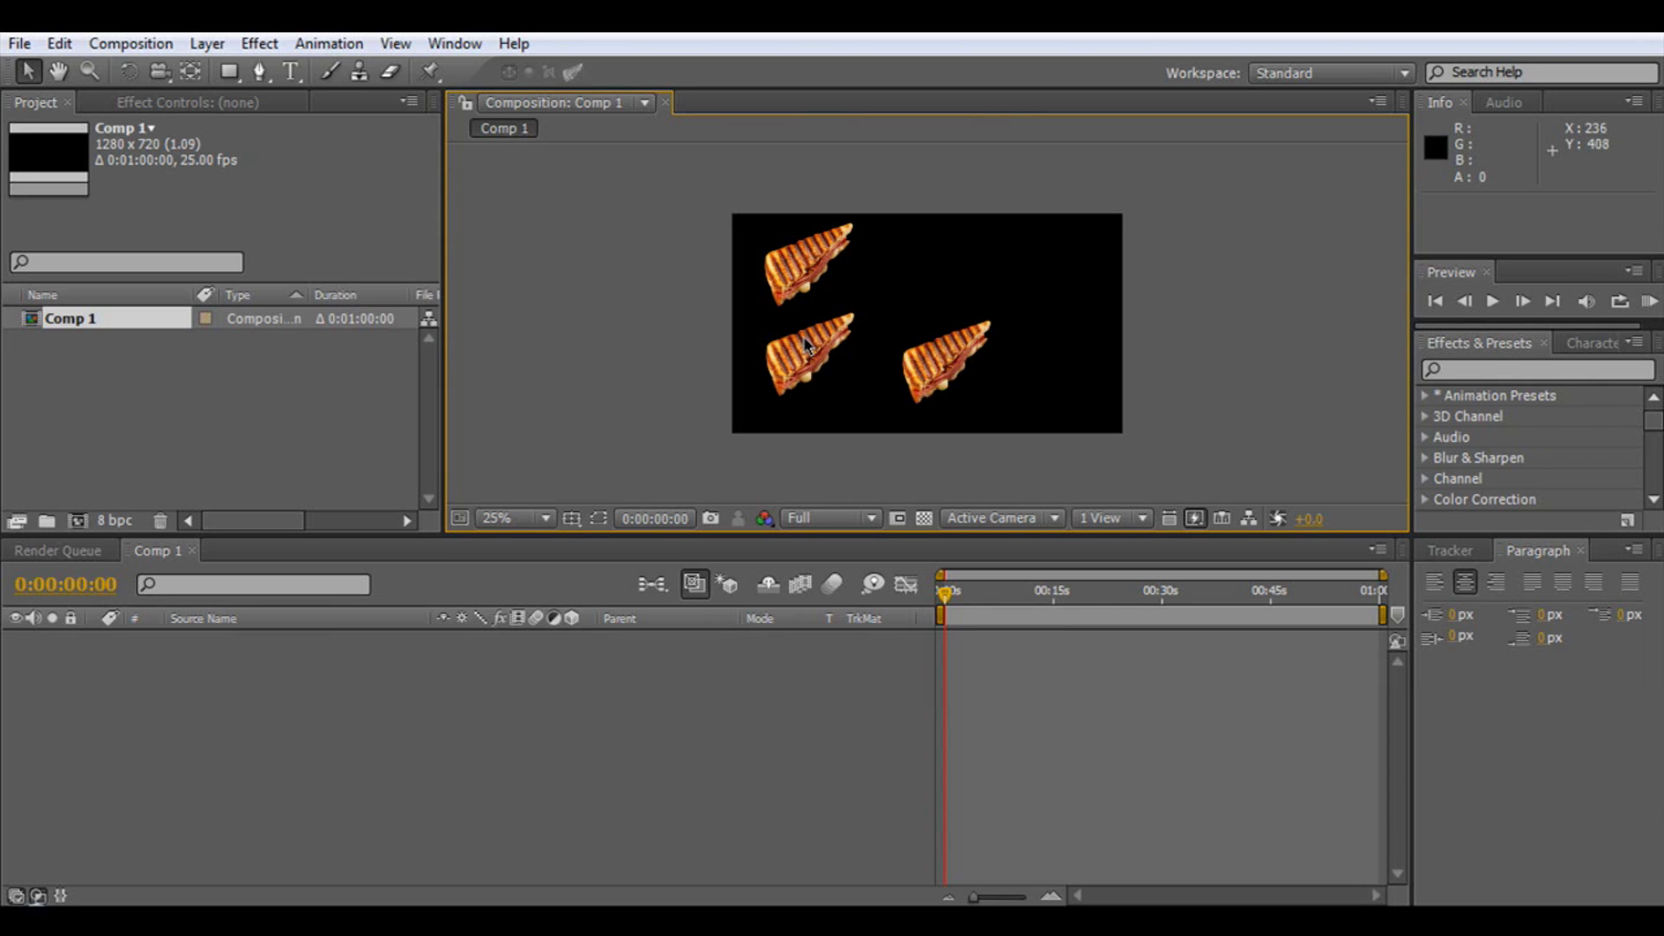
left_click(1037, 267)
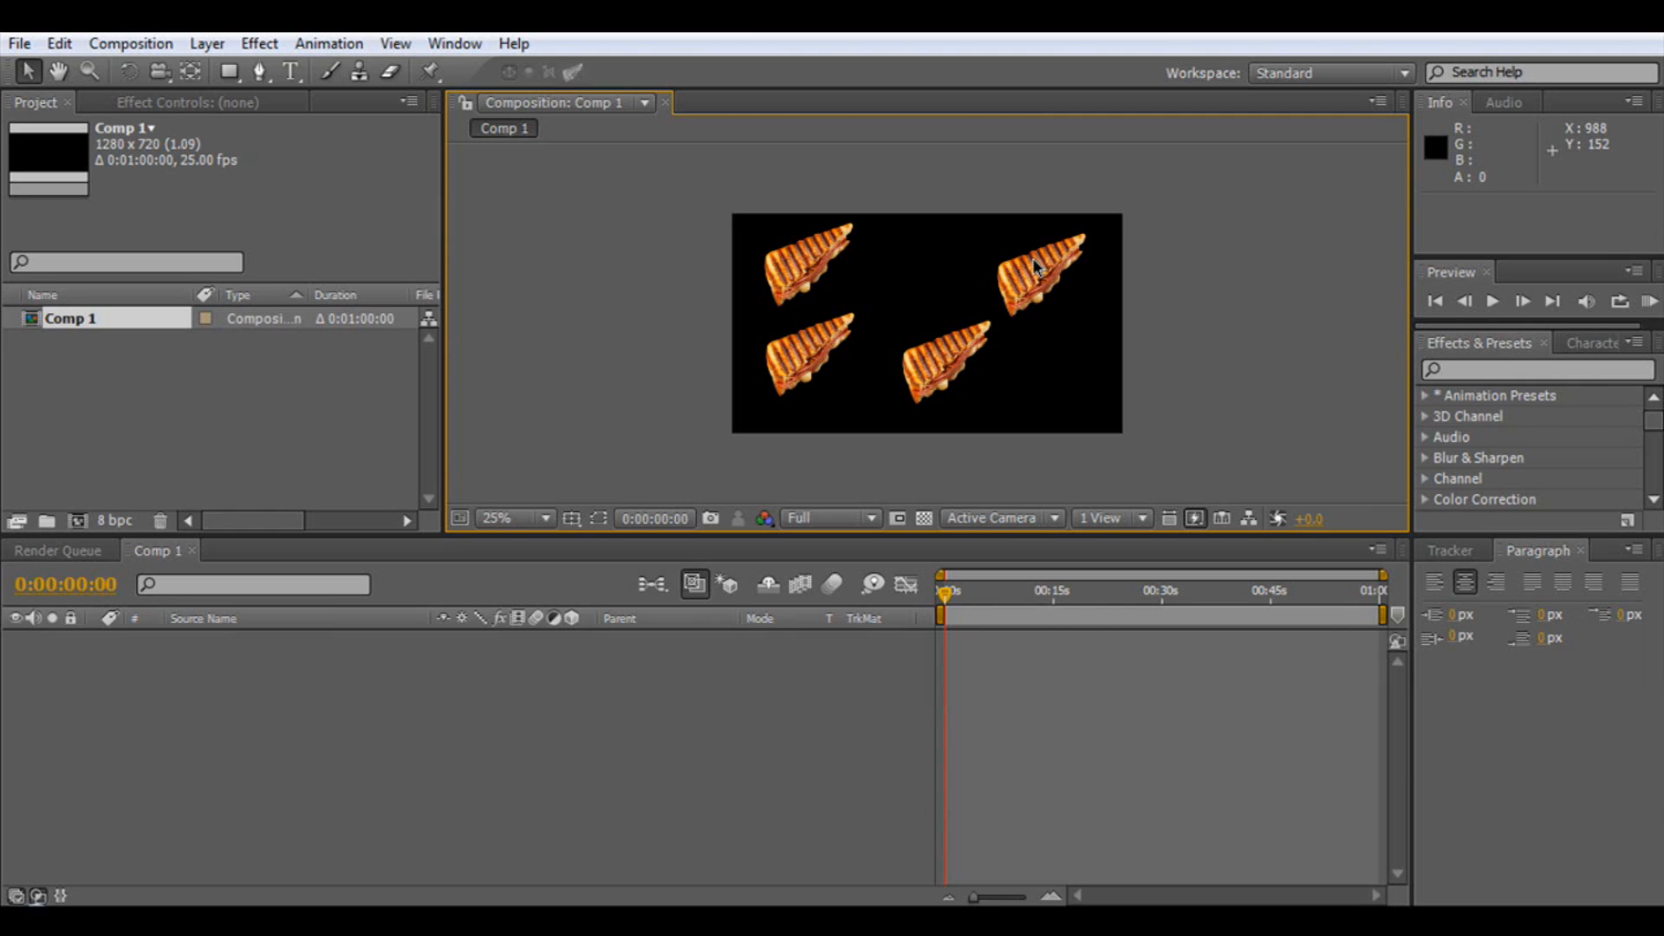
left_click(1043, 354)
left_click(867, 301)
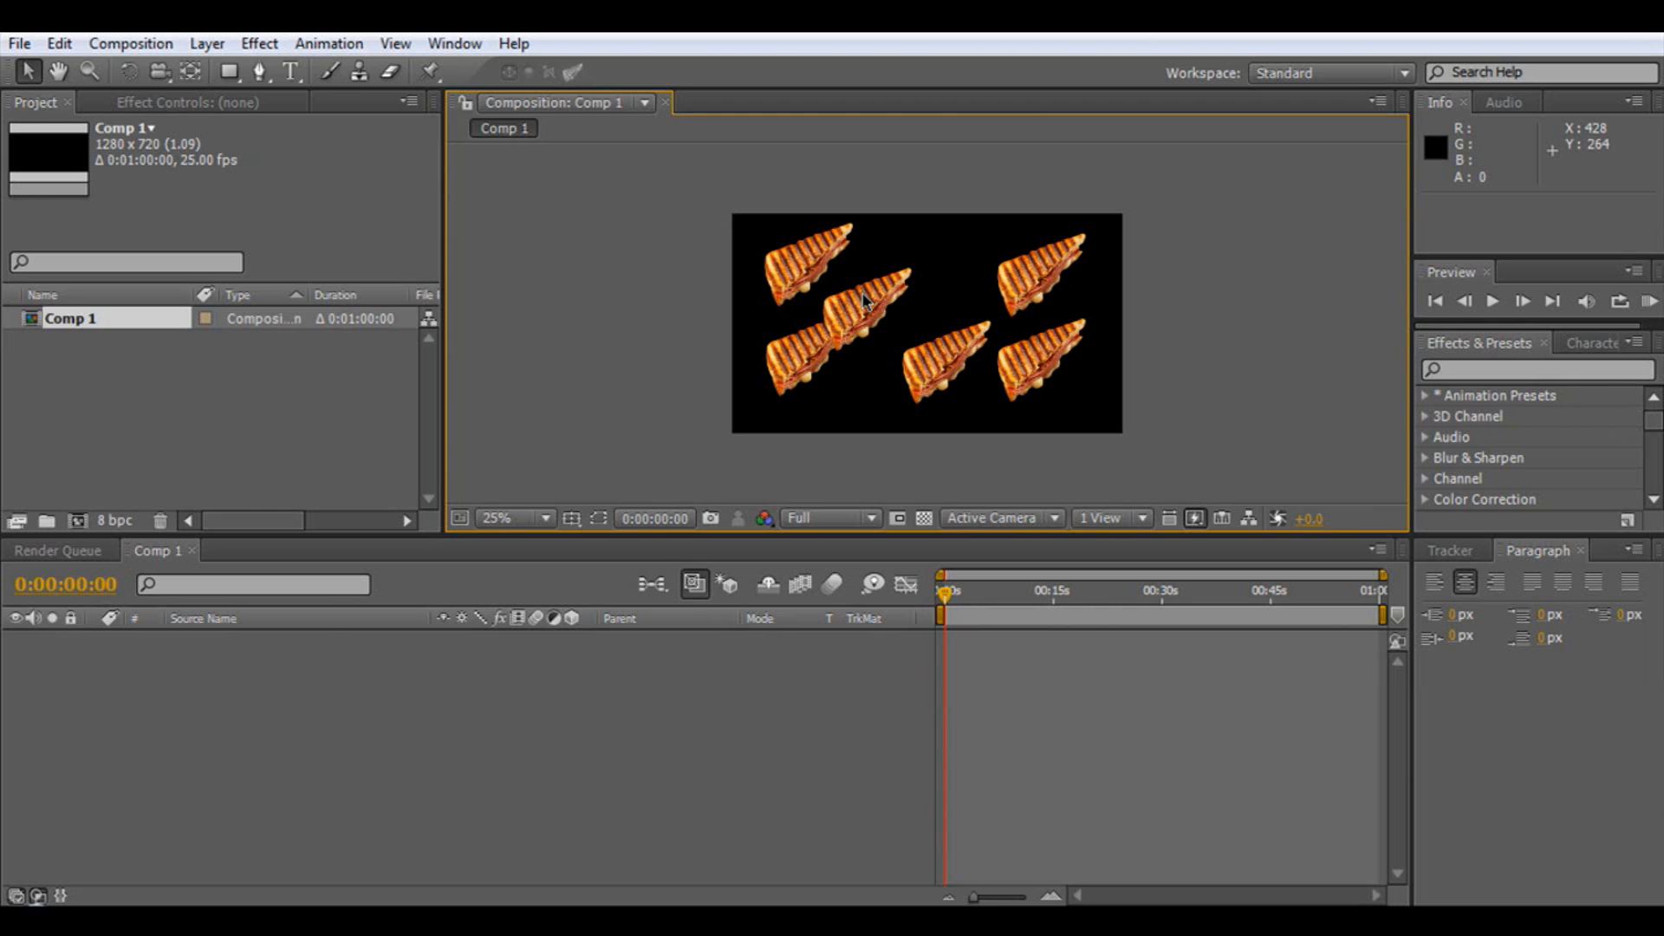
left_click(291, 73)
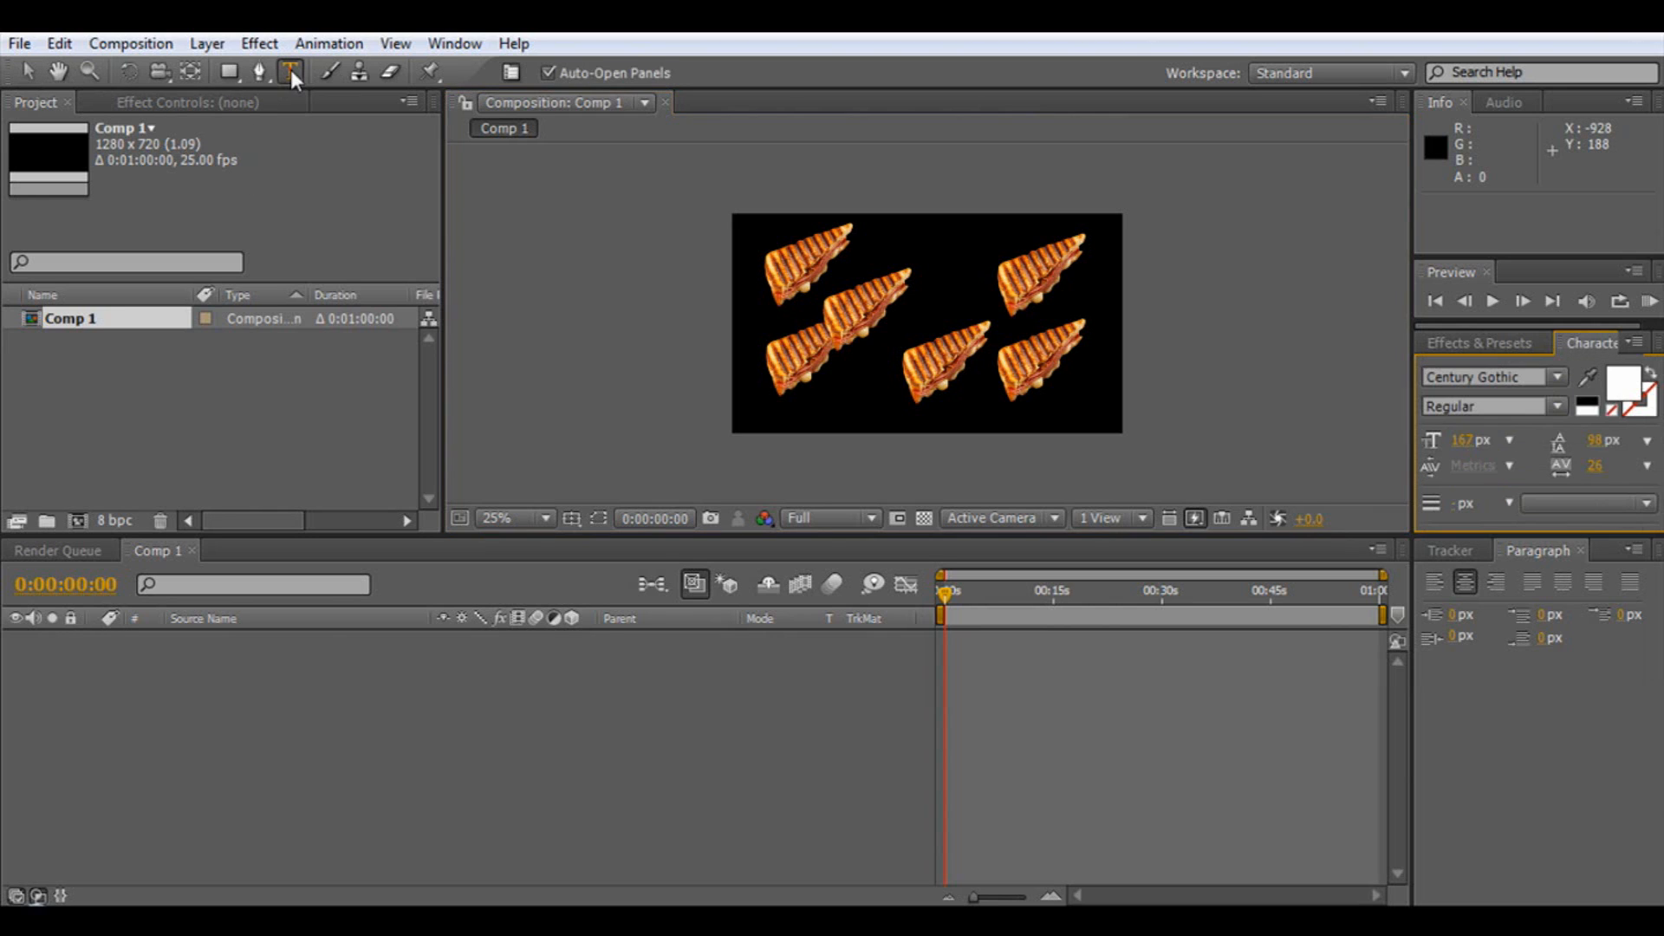
left_click(922, 324)
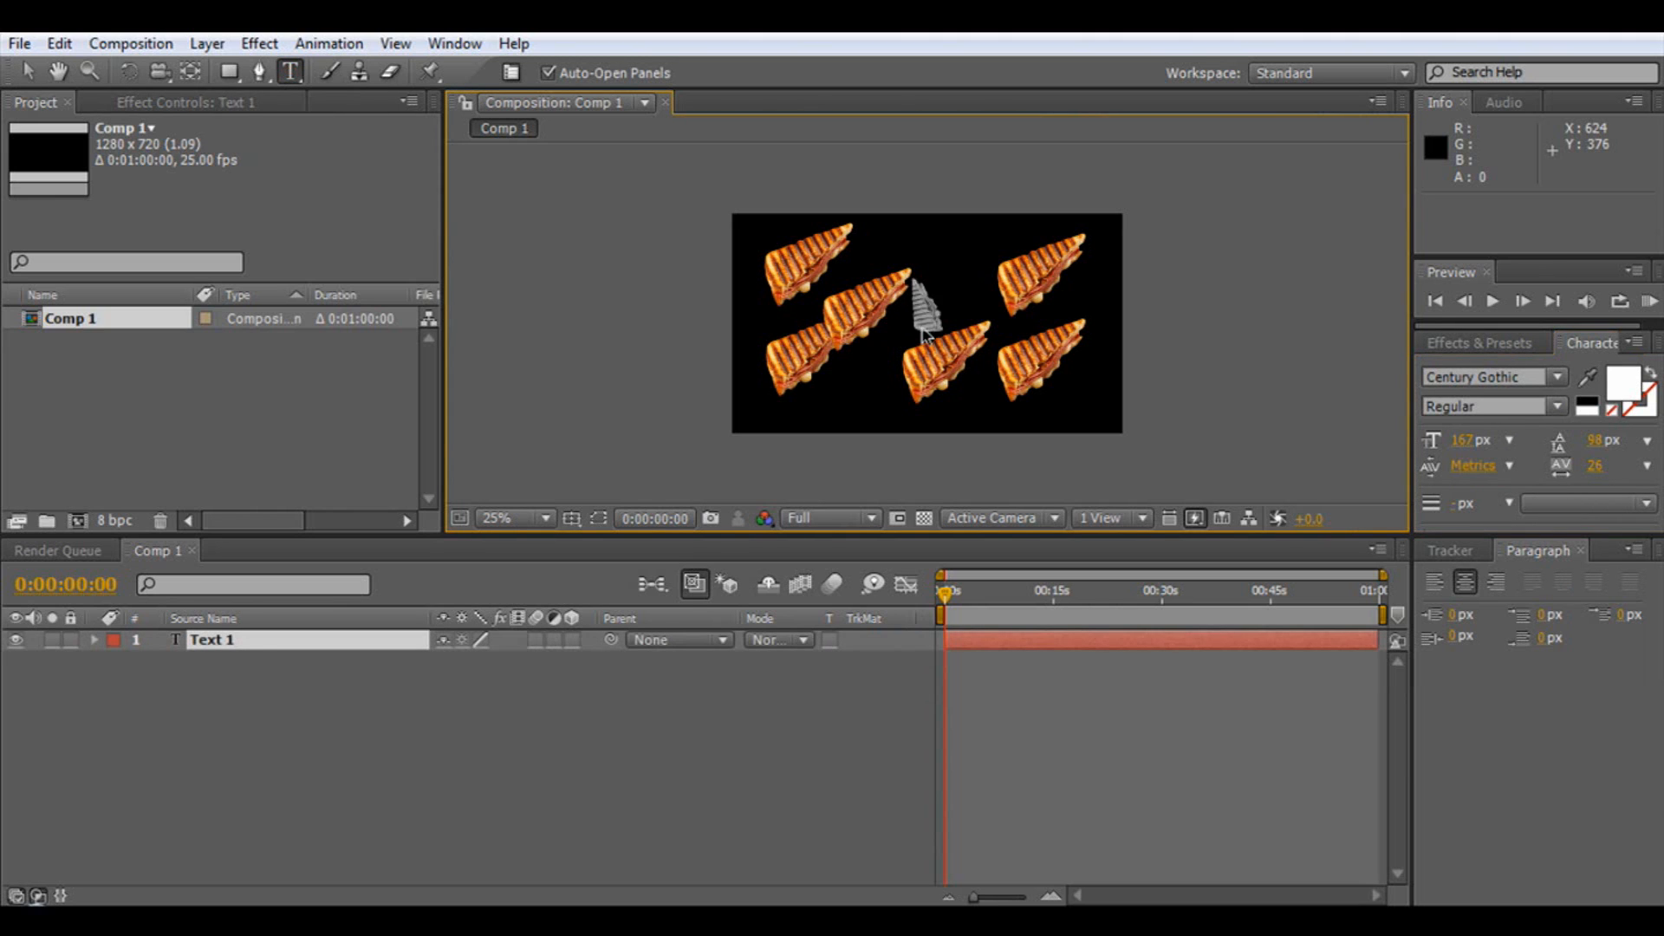
type("San")
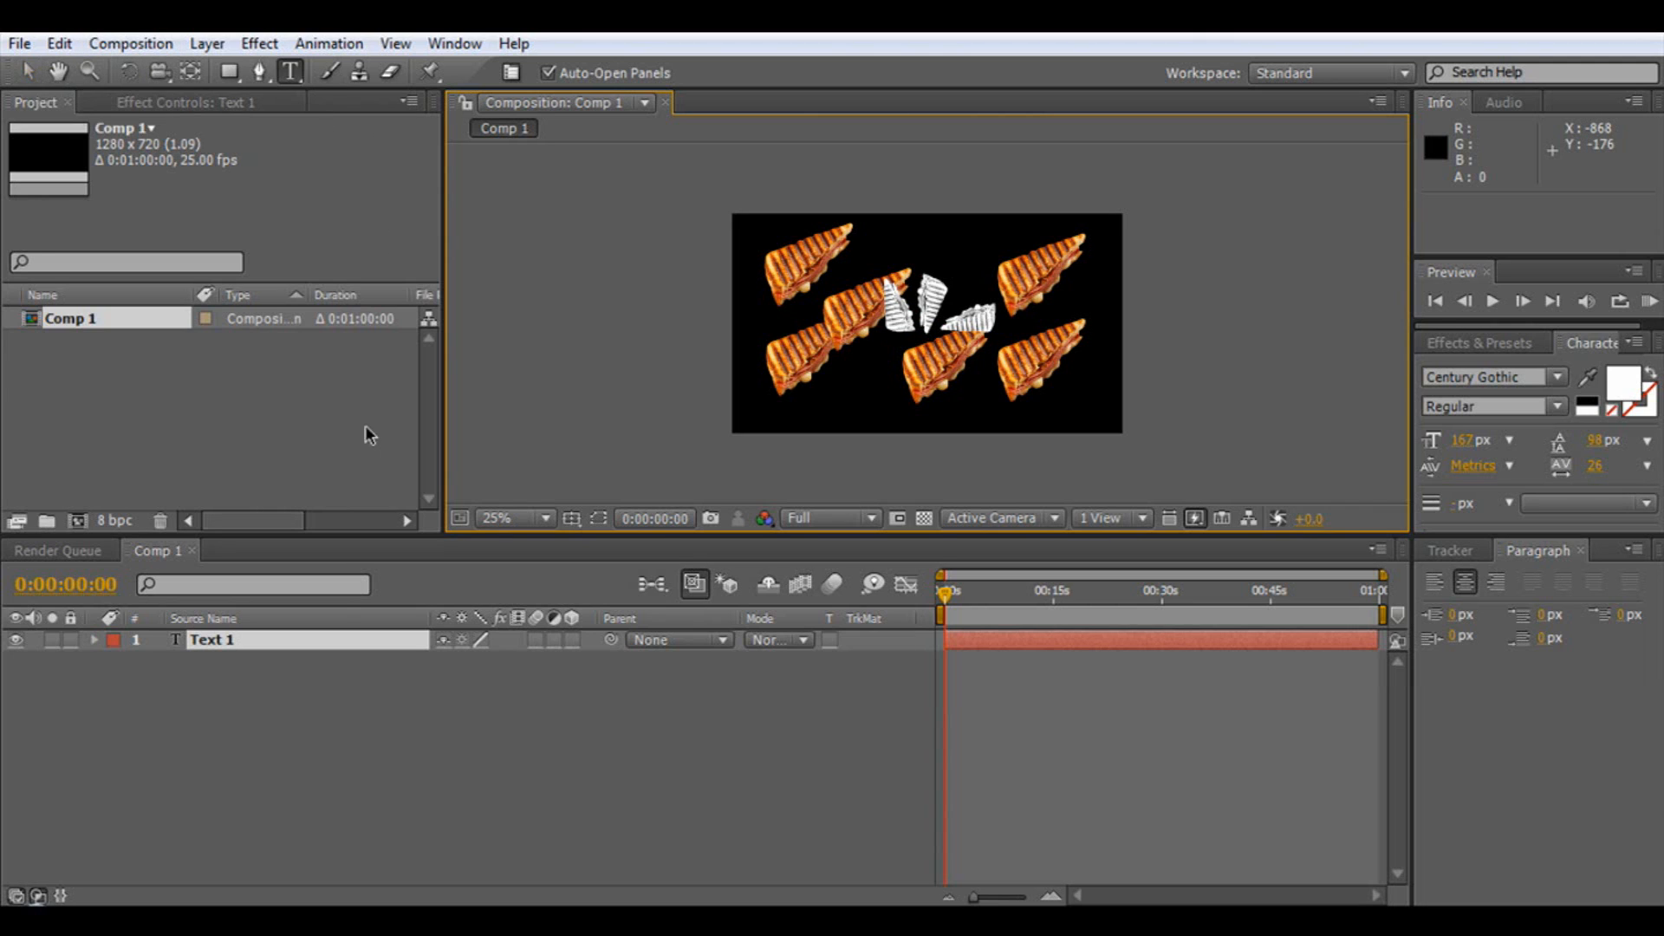
left_click(325, 644)
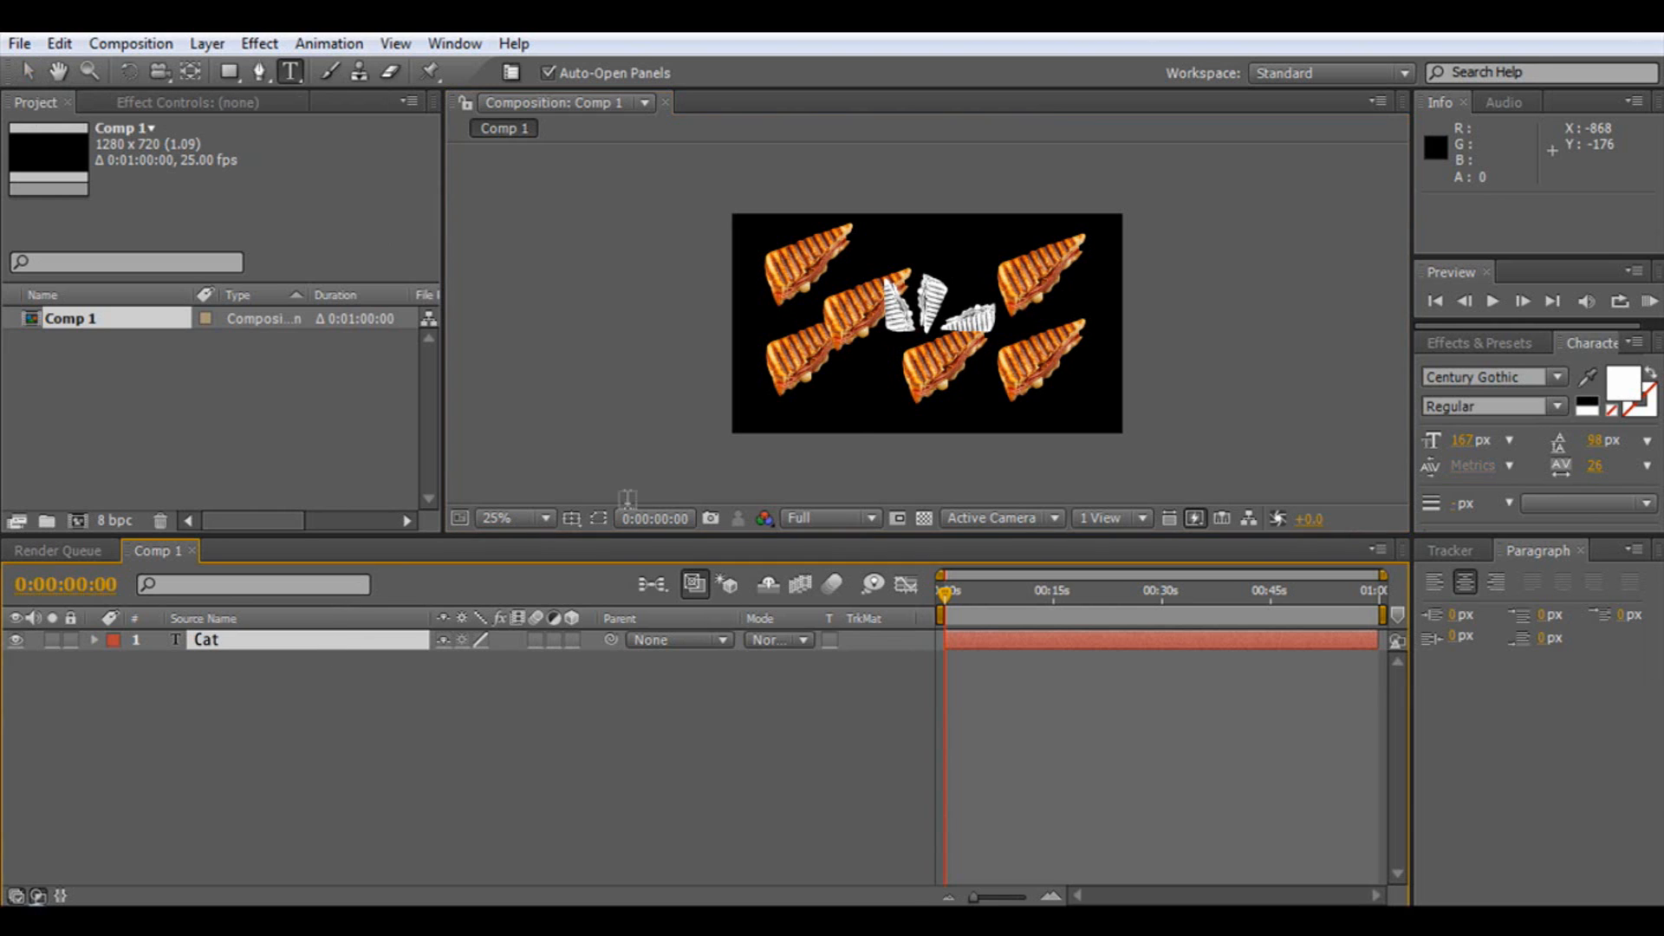
key("Delete")
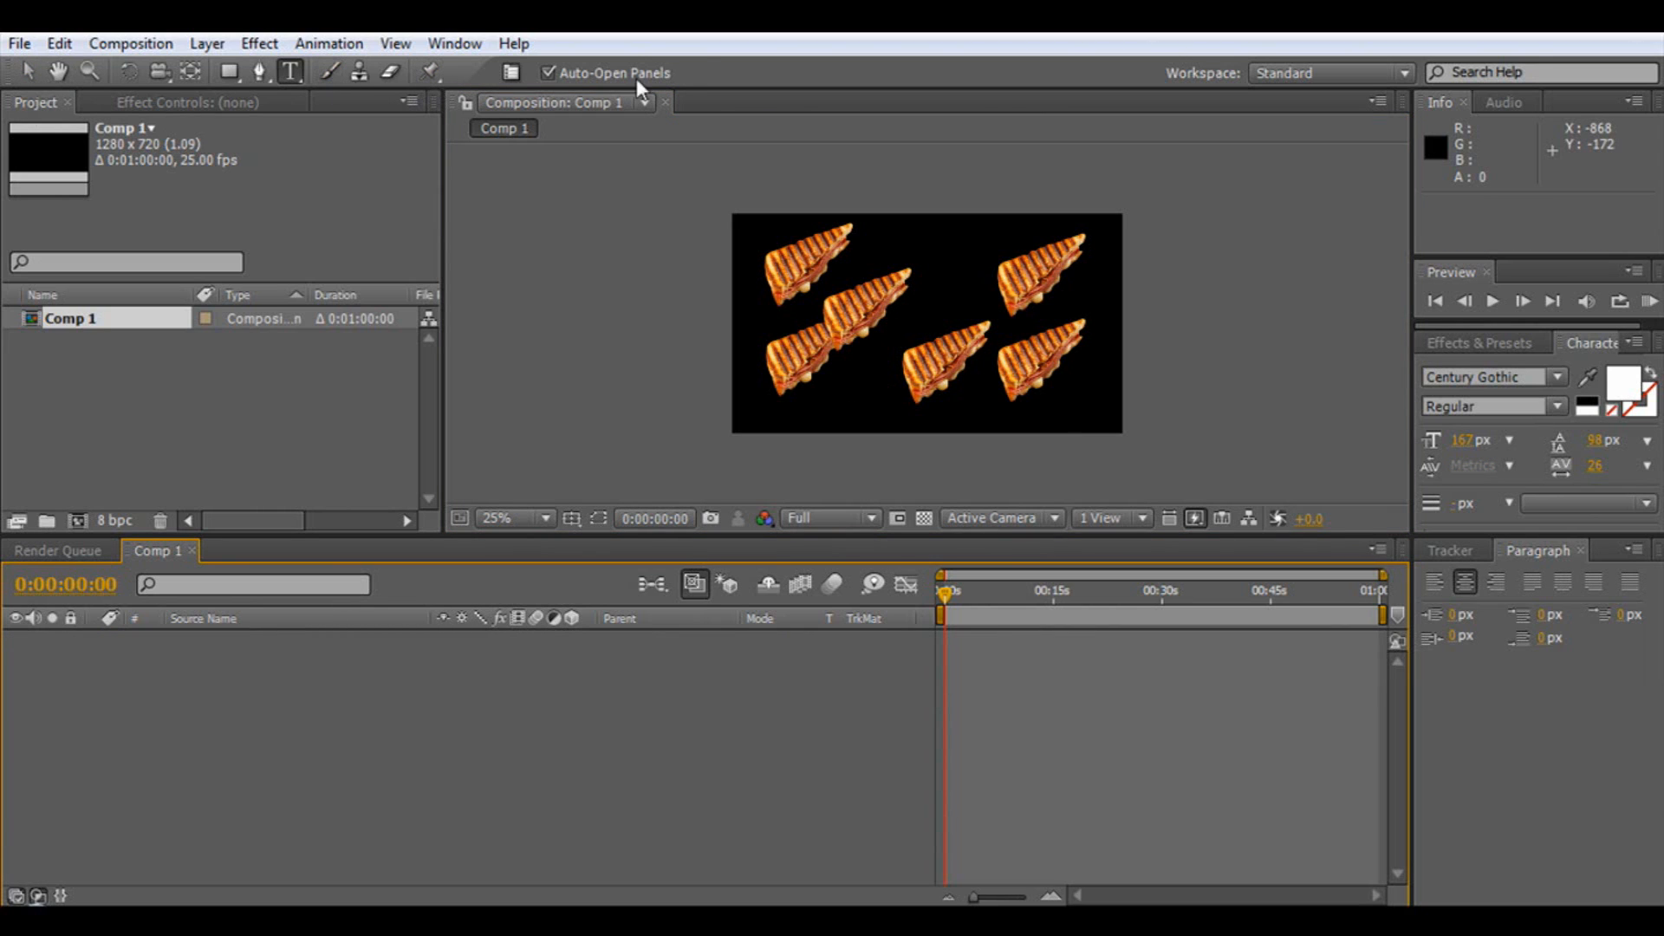
Stamp one more sandwich near the centre and start a new solid layer
left_click(28, 72)
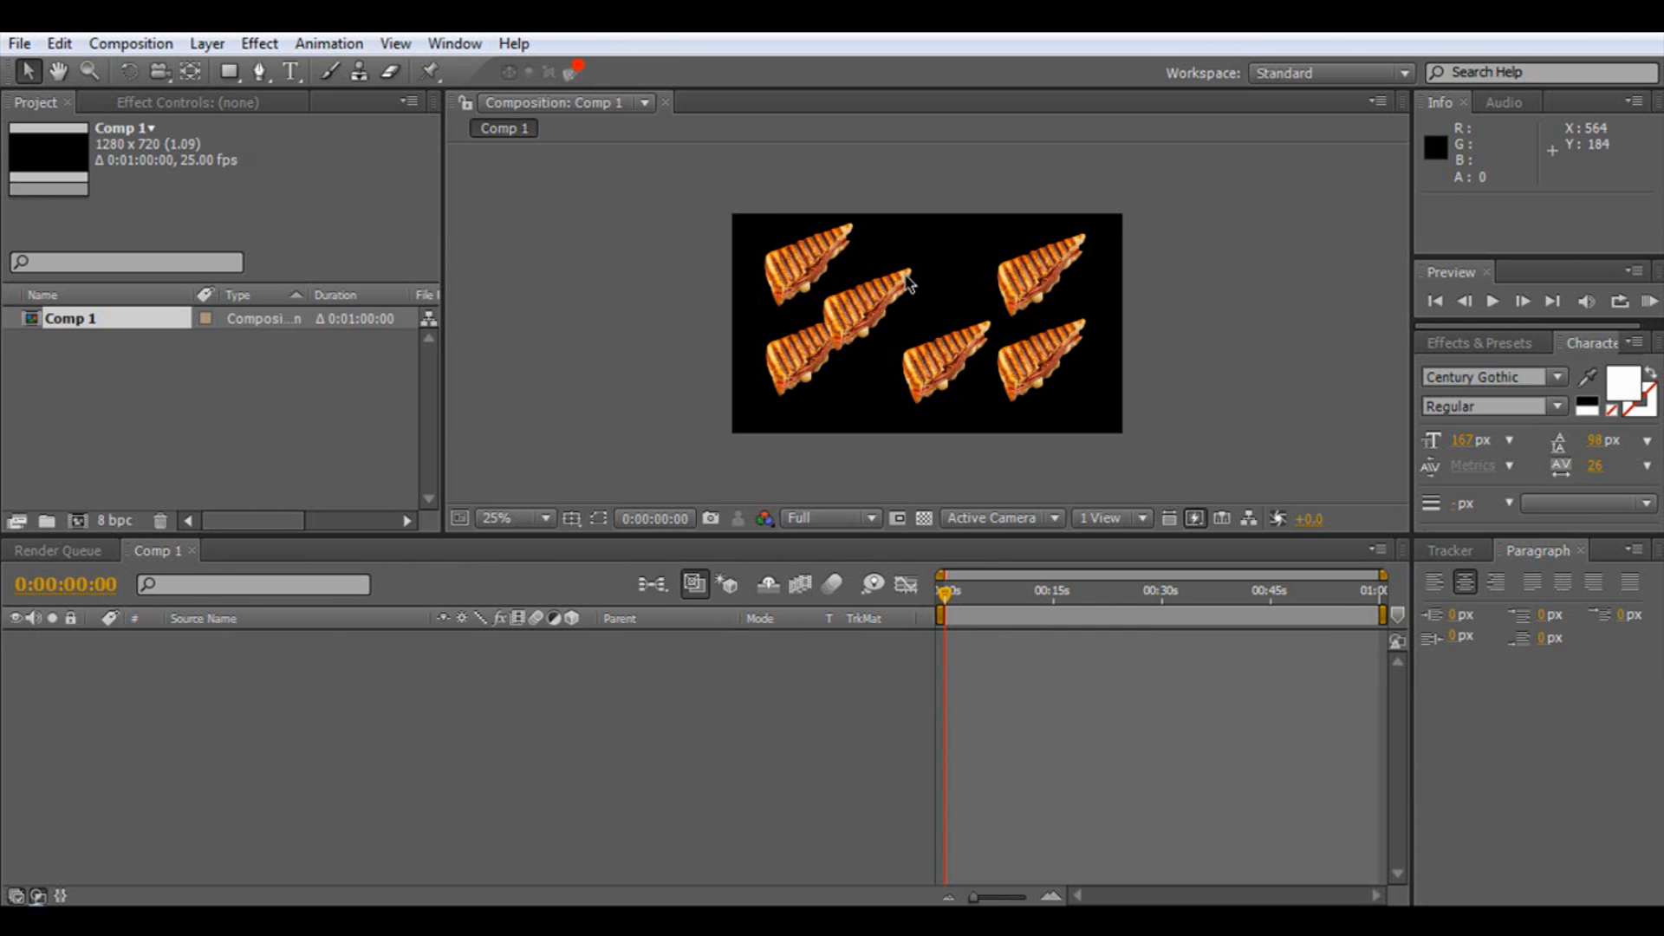
left_click(918, 316)
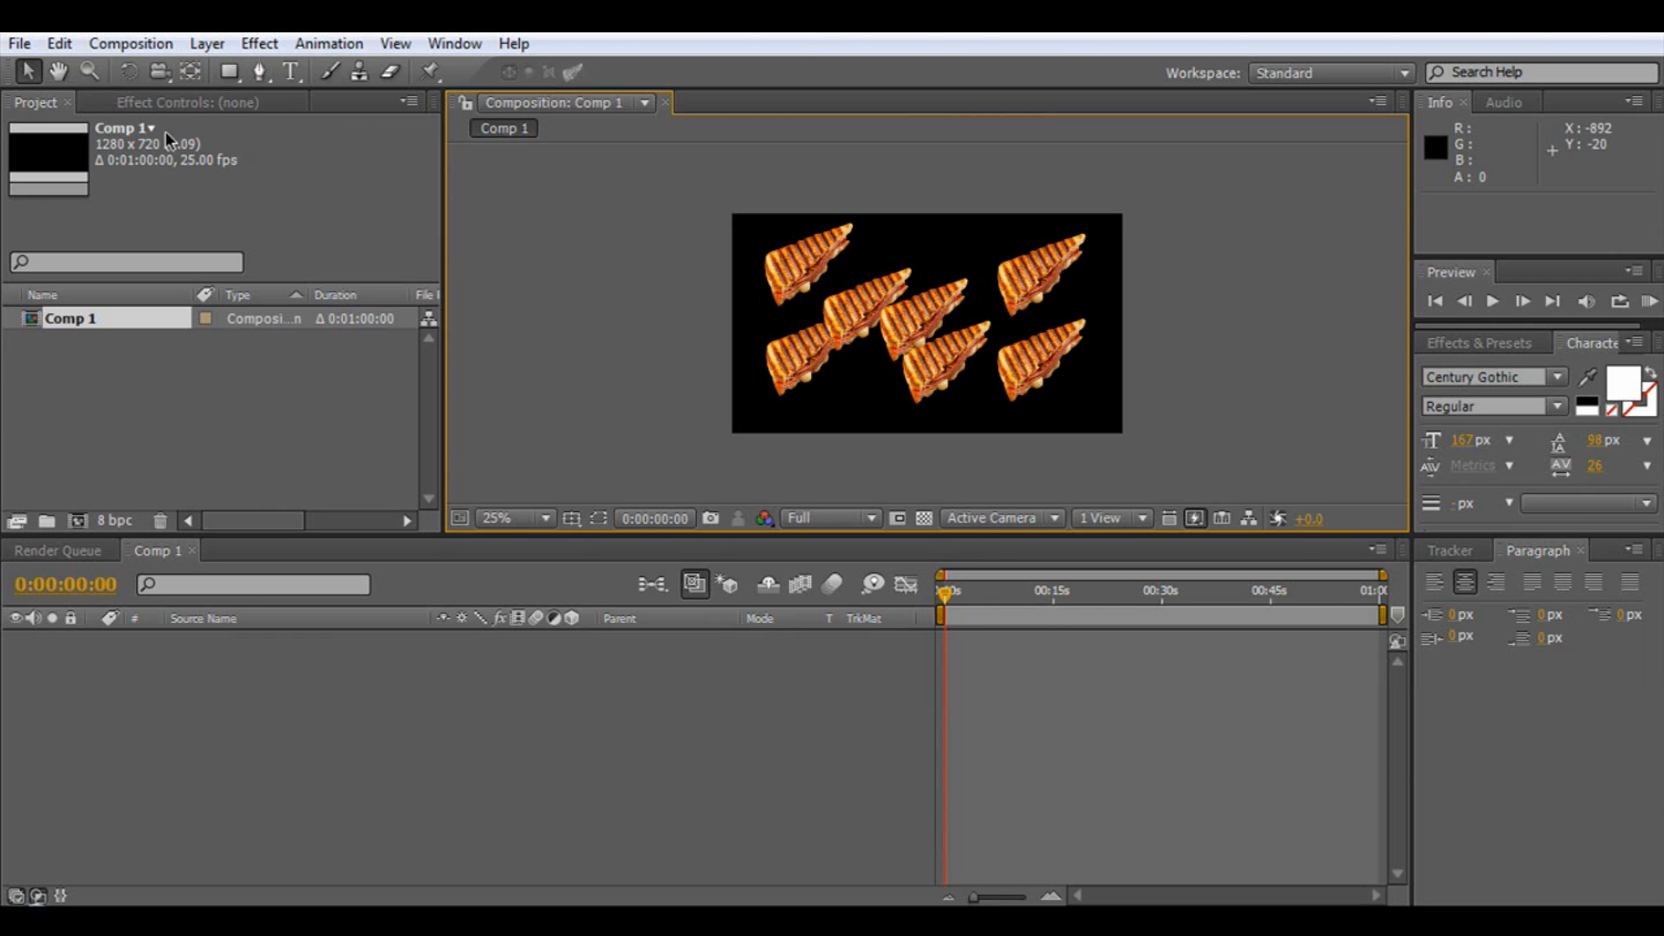
left_click(215, 47)
mouse_move(390, 72)
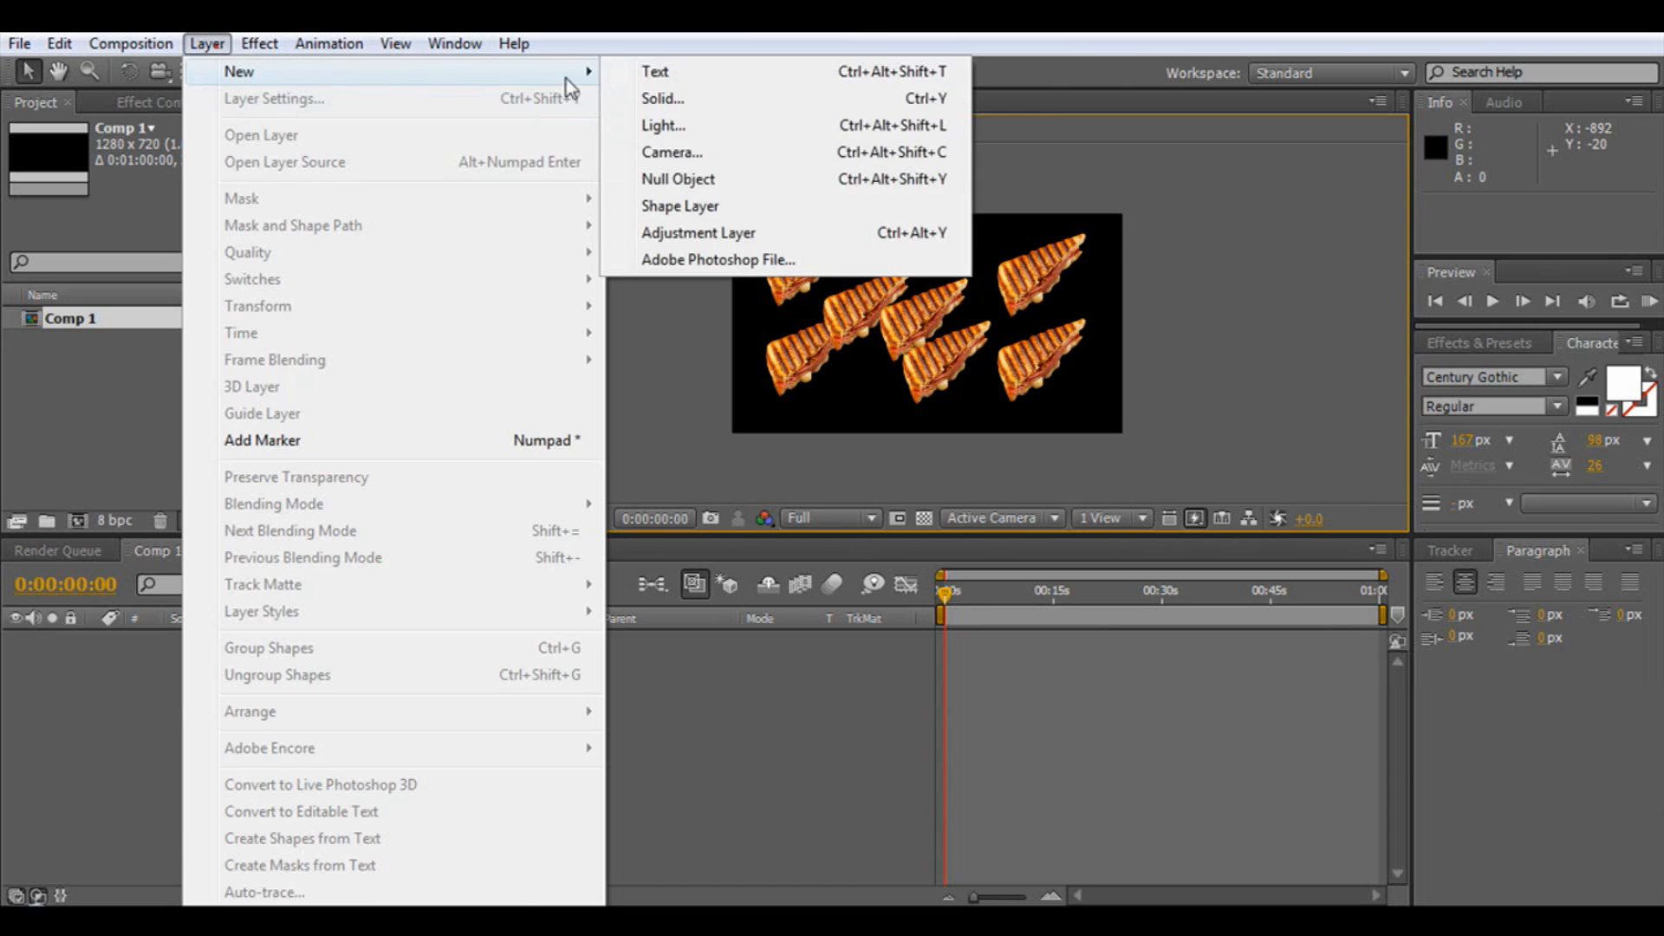
left_click(657, 99)
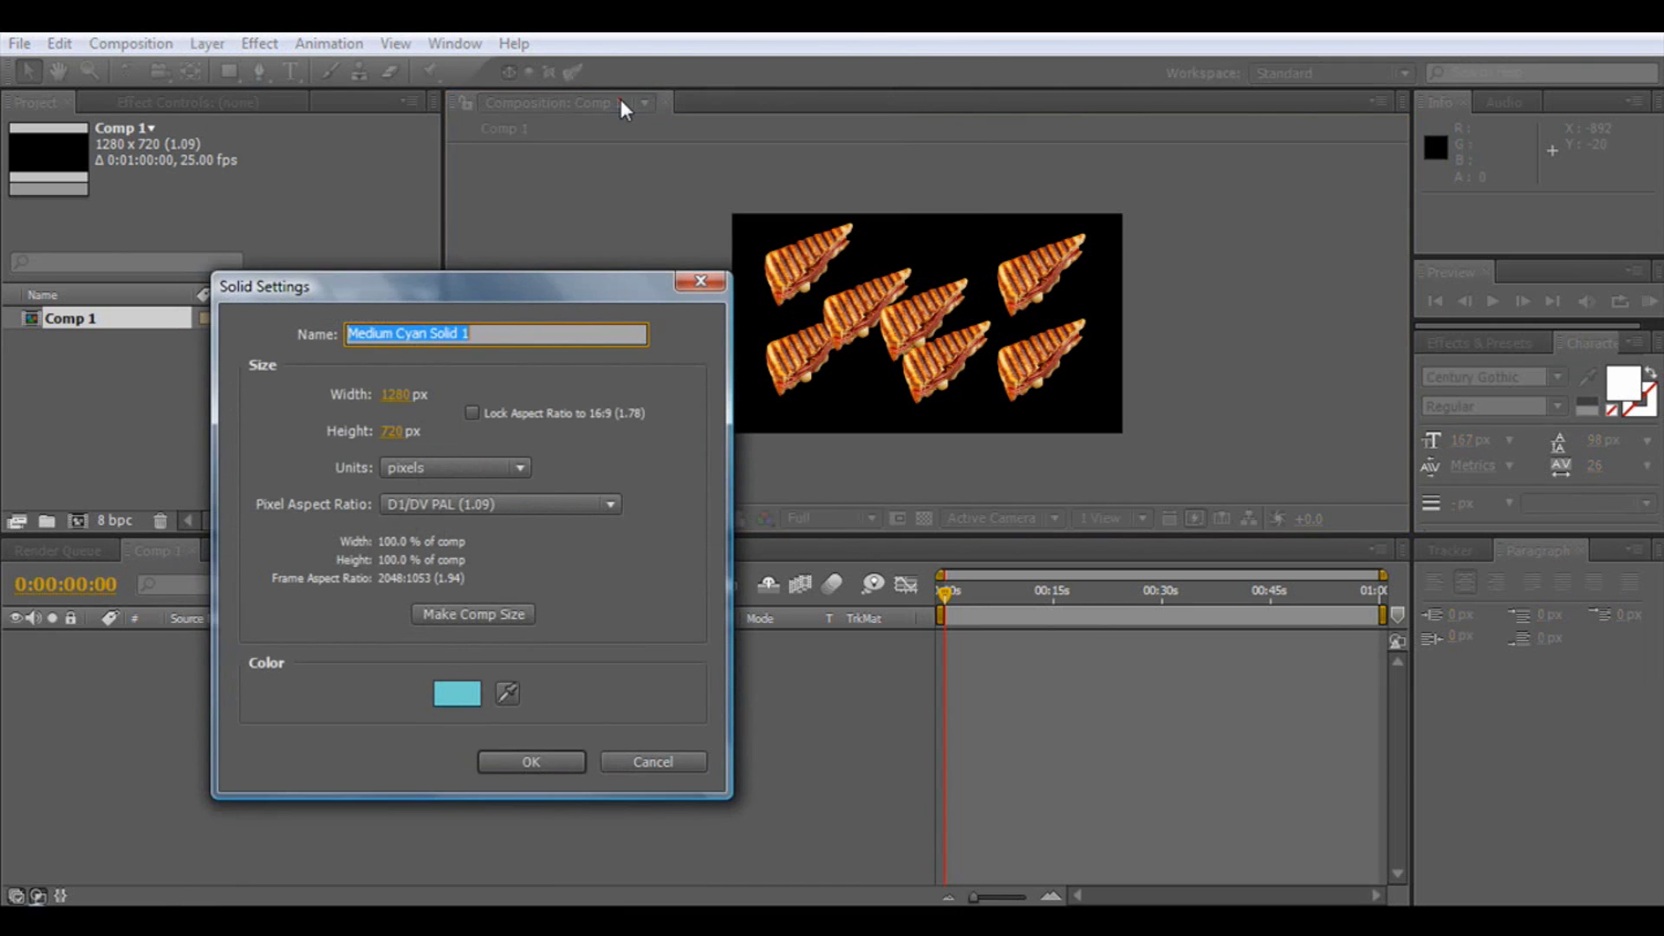
Set the solid's colour to black and add Black Solid 1 to the composition
left_click(459, 693)
left_click(559, 832)
left_click(1081, 534)
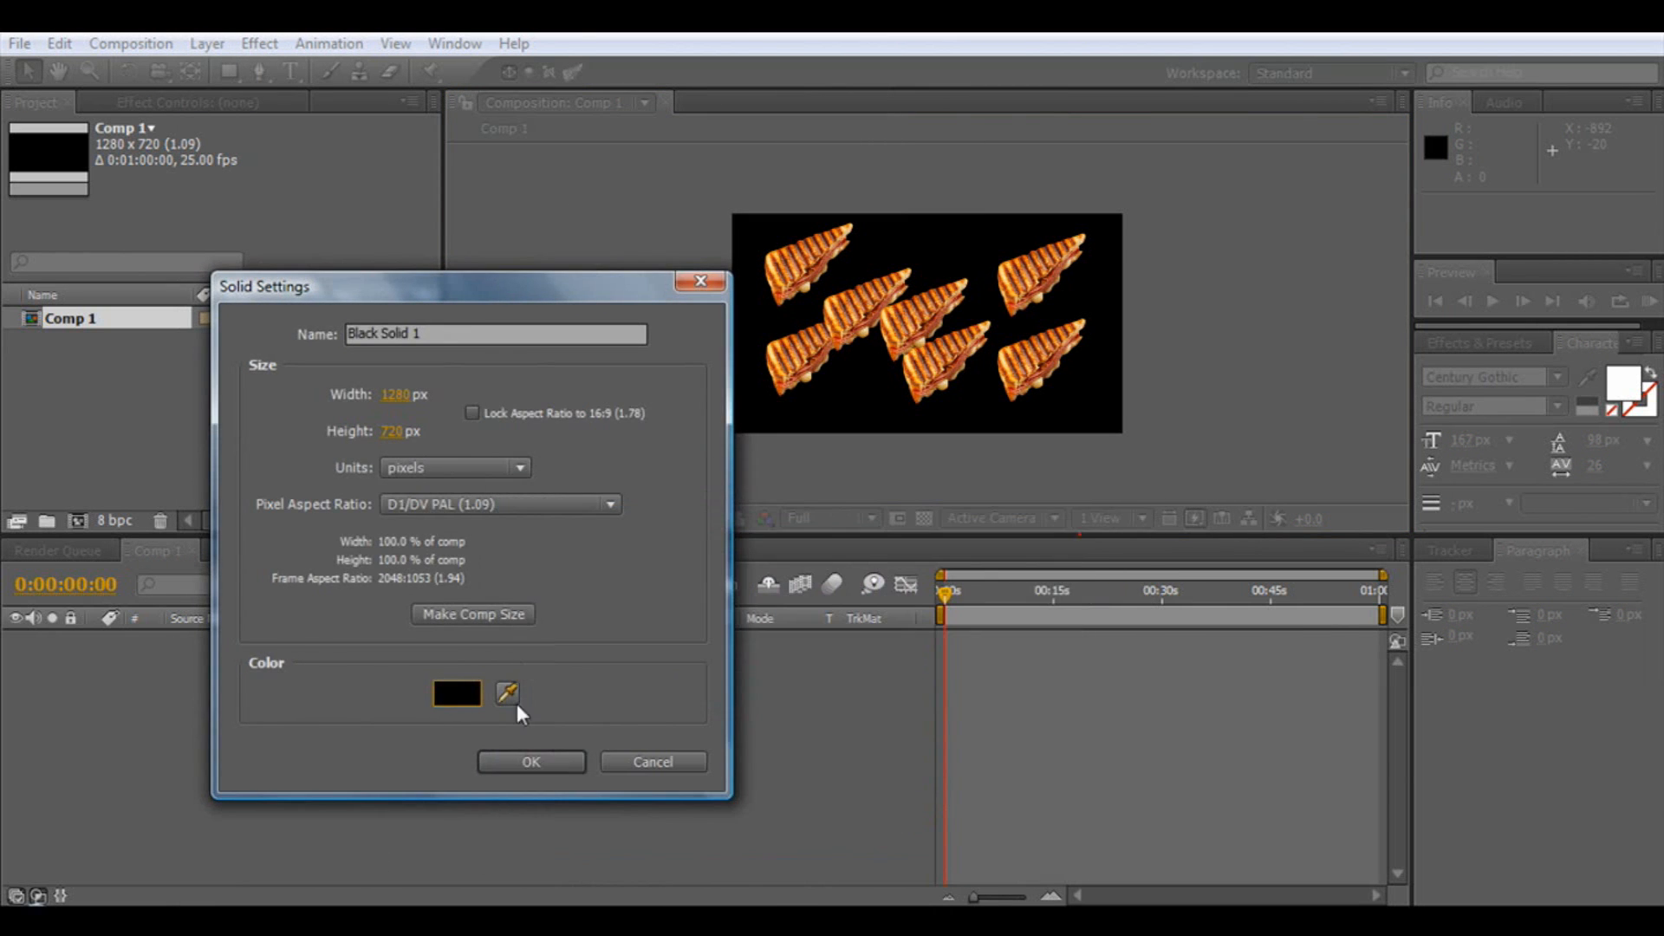
left_click(513, 765)
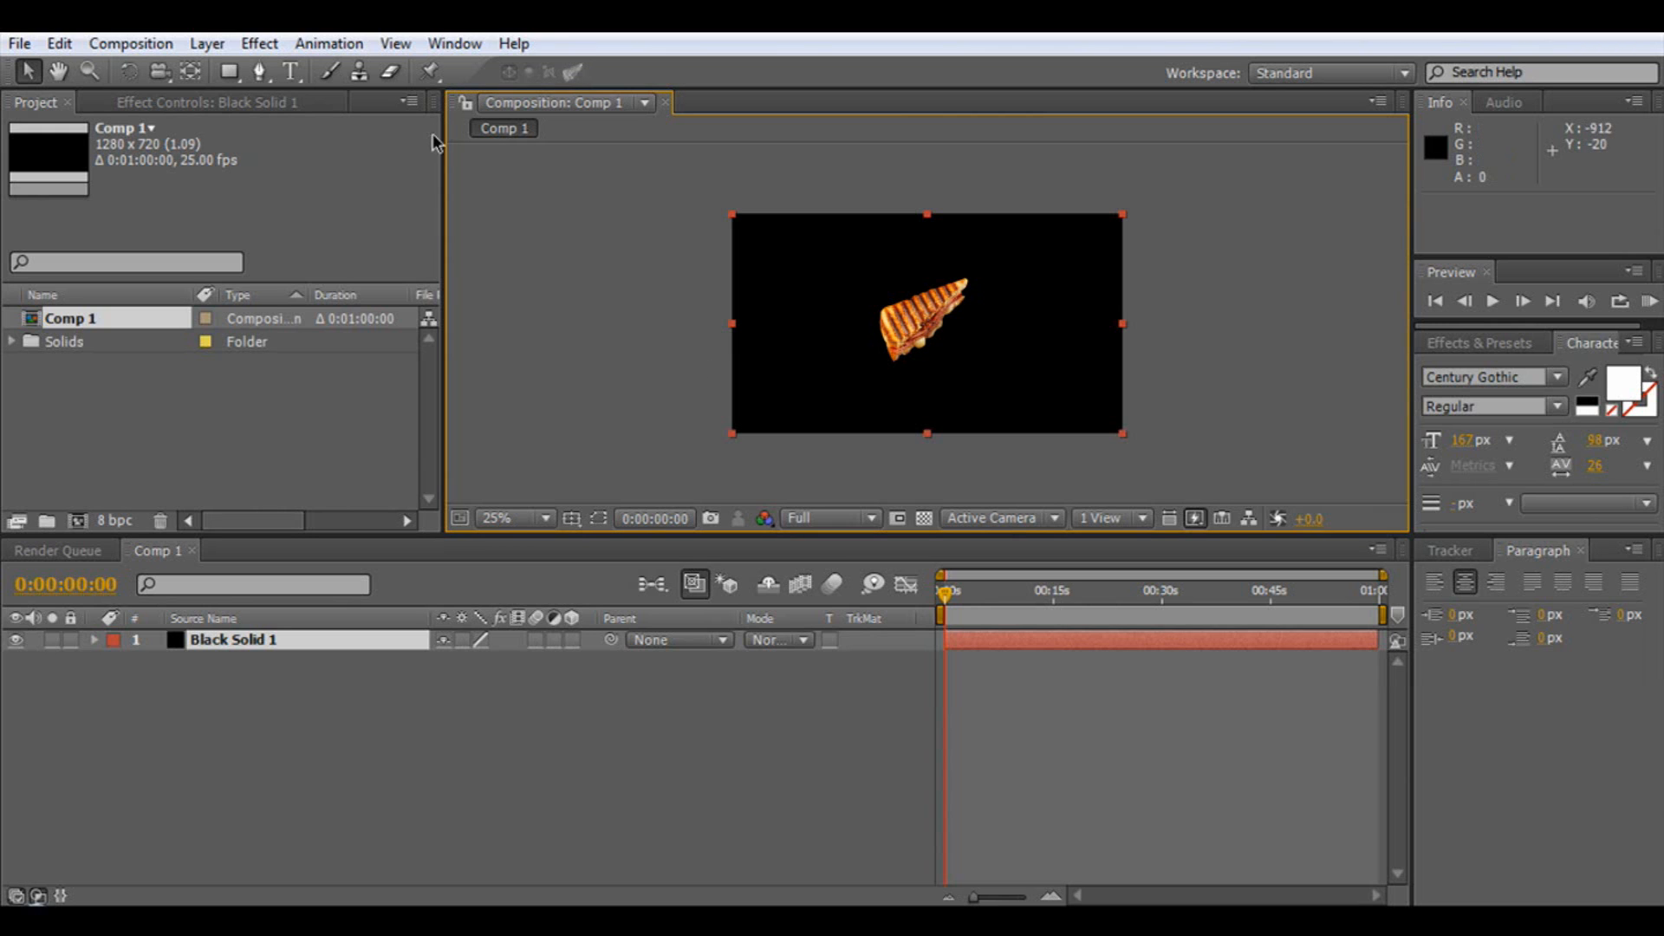
Apply CC Toner to Black Solid 1 with teal midtones, tinting the sandwich cyan
left_click(259, 43)
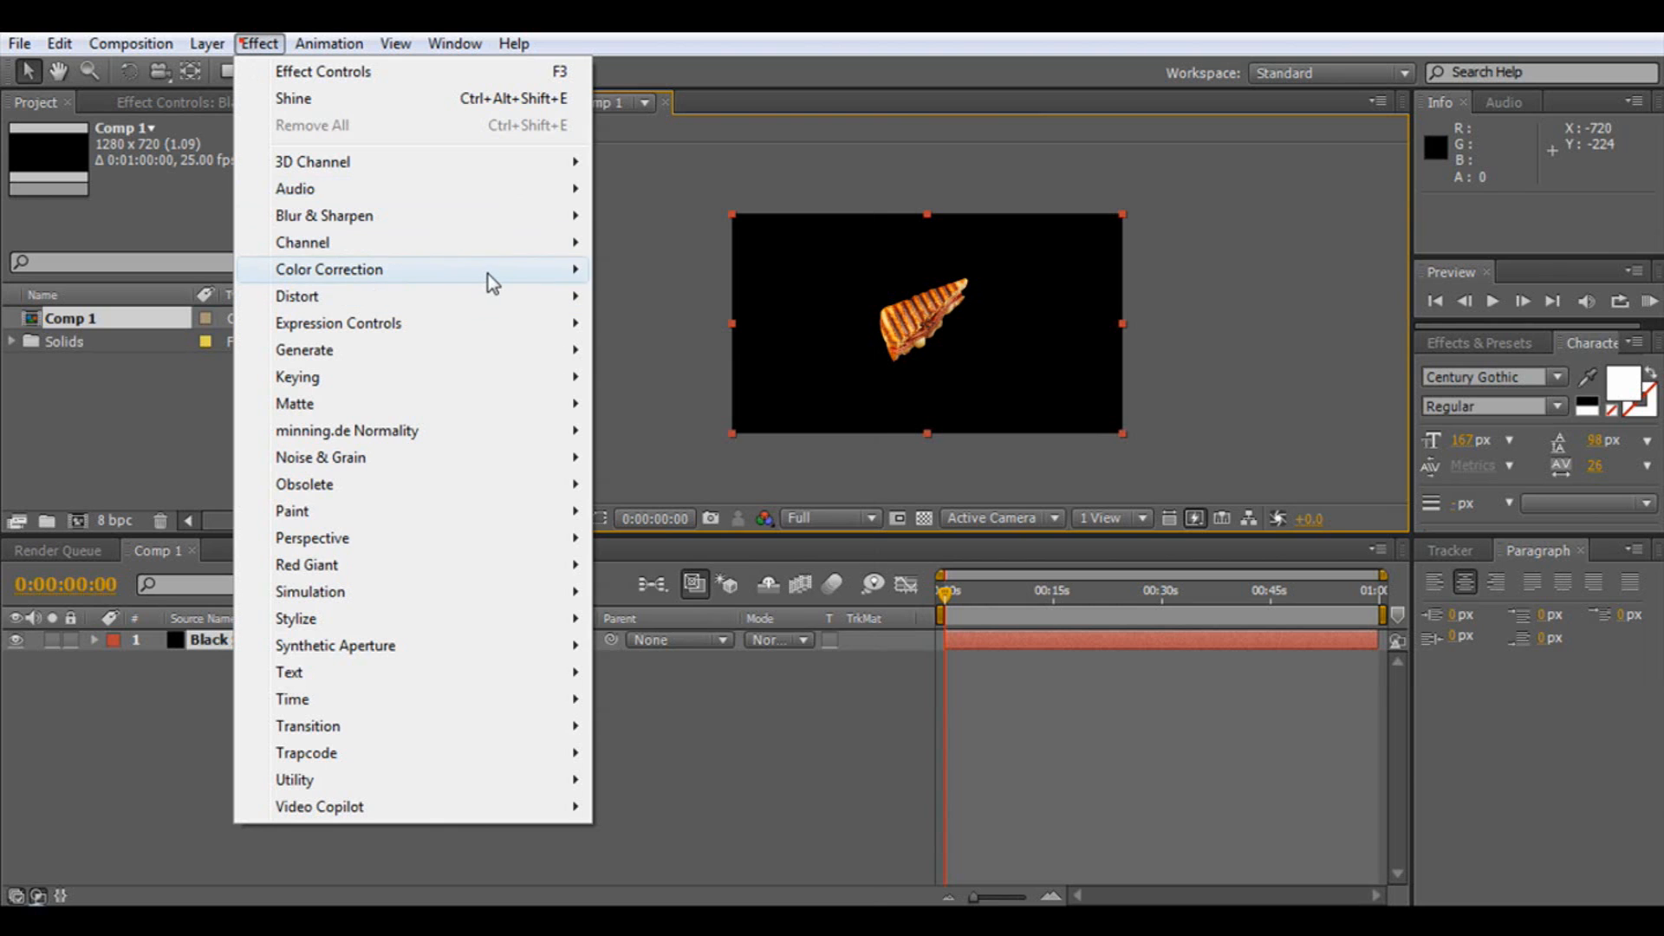
mouse_move(329, 270)
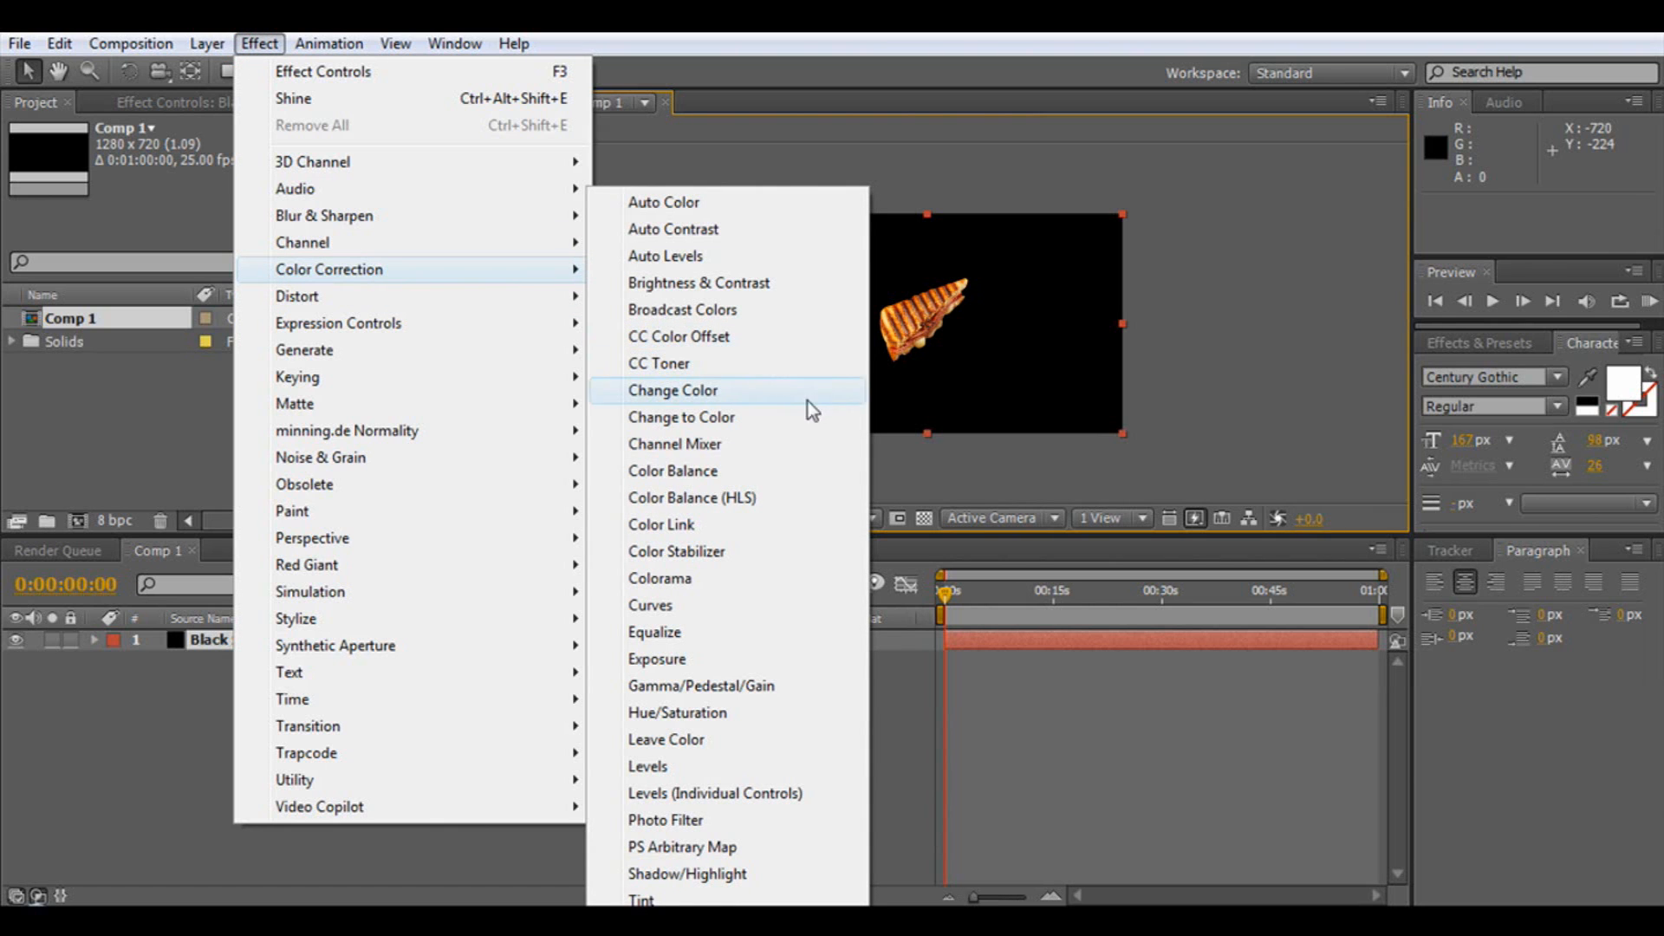
left_click(687, 362)
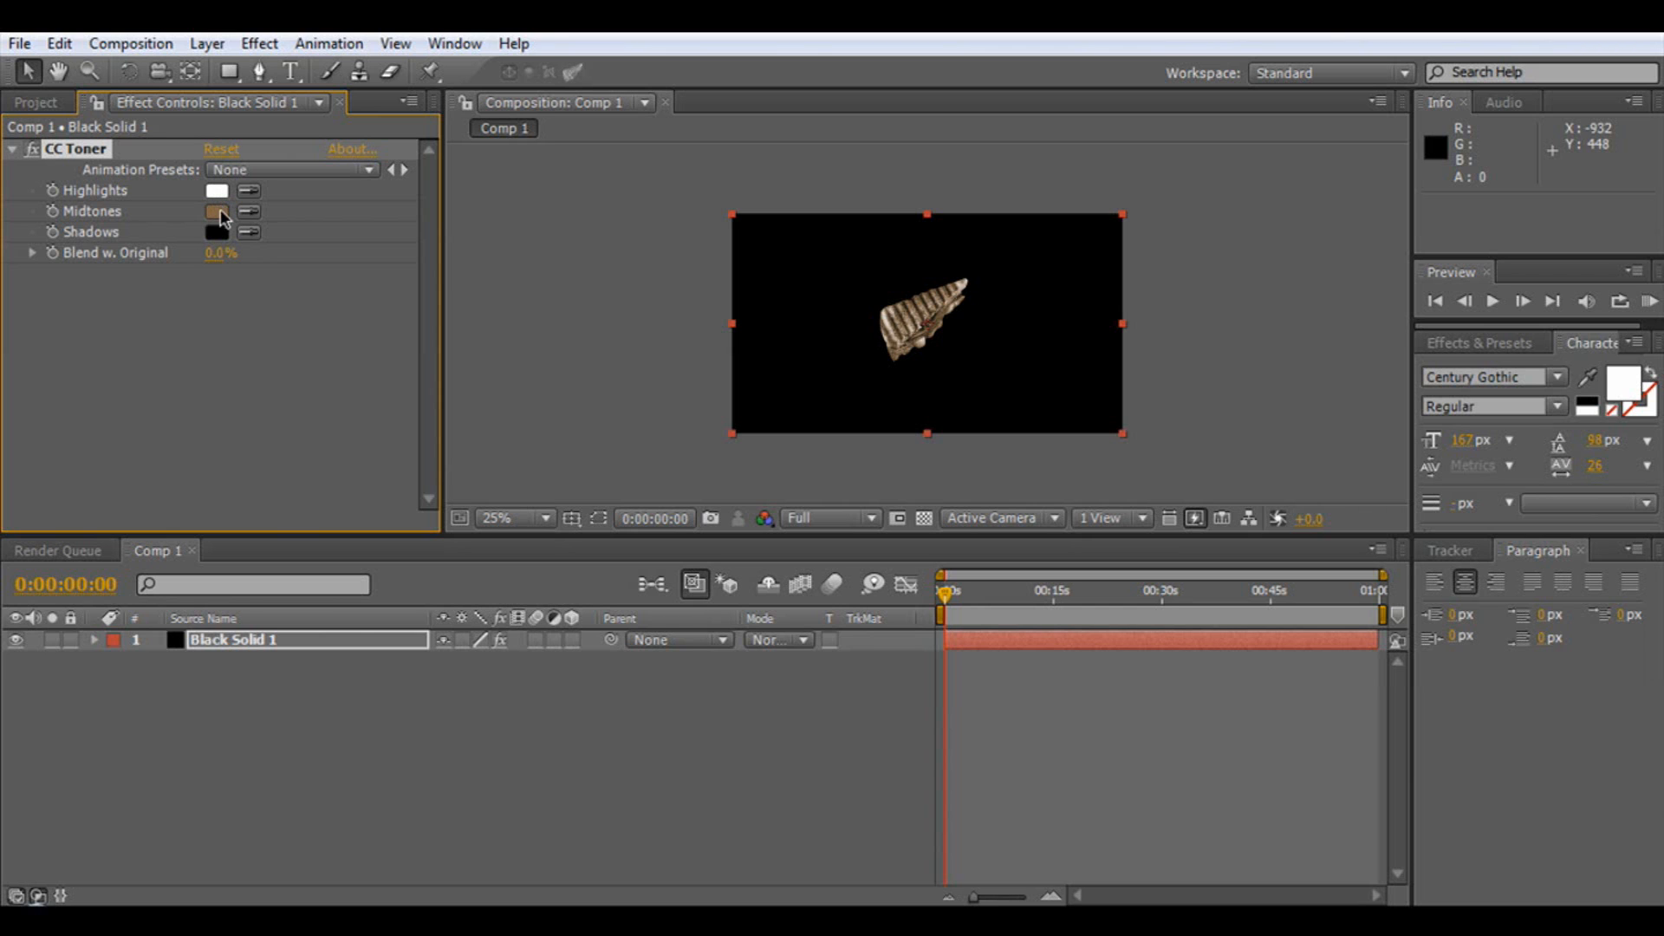
left_click(221, 212)
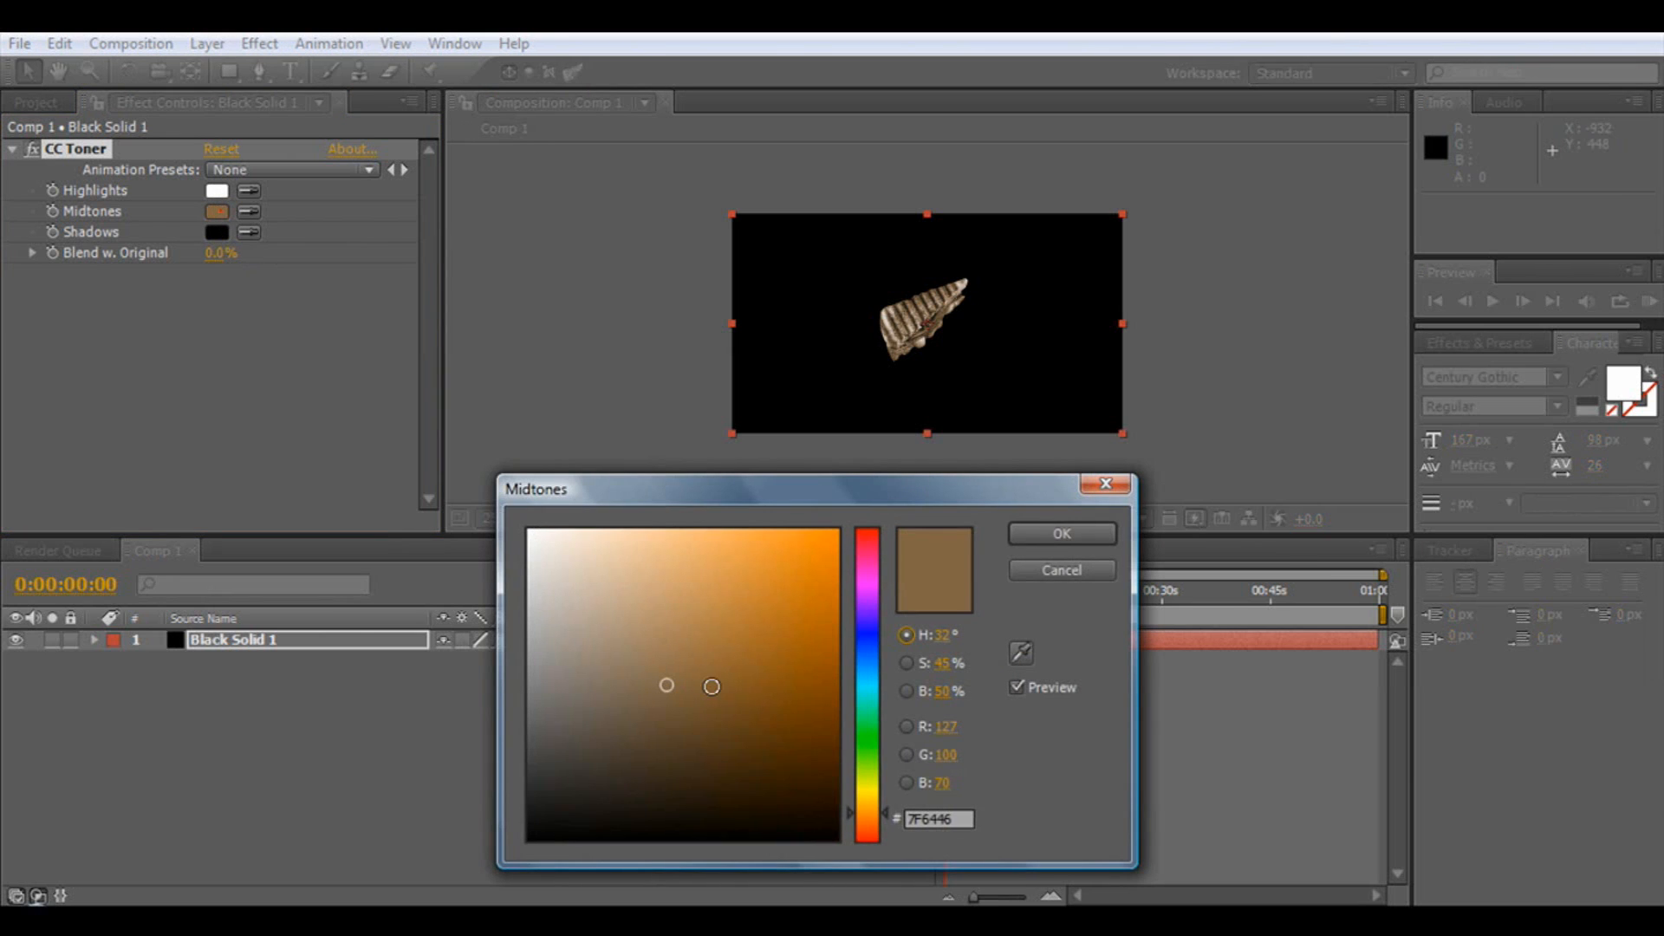
left_click(867, 688)
left_click_drag(734, 666, 748, 662)
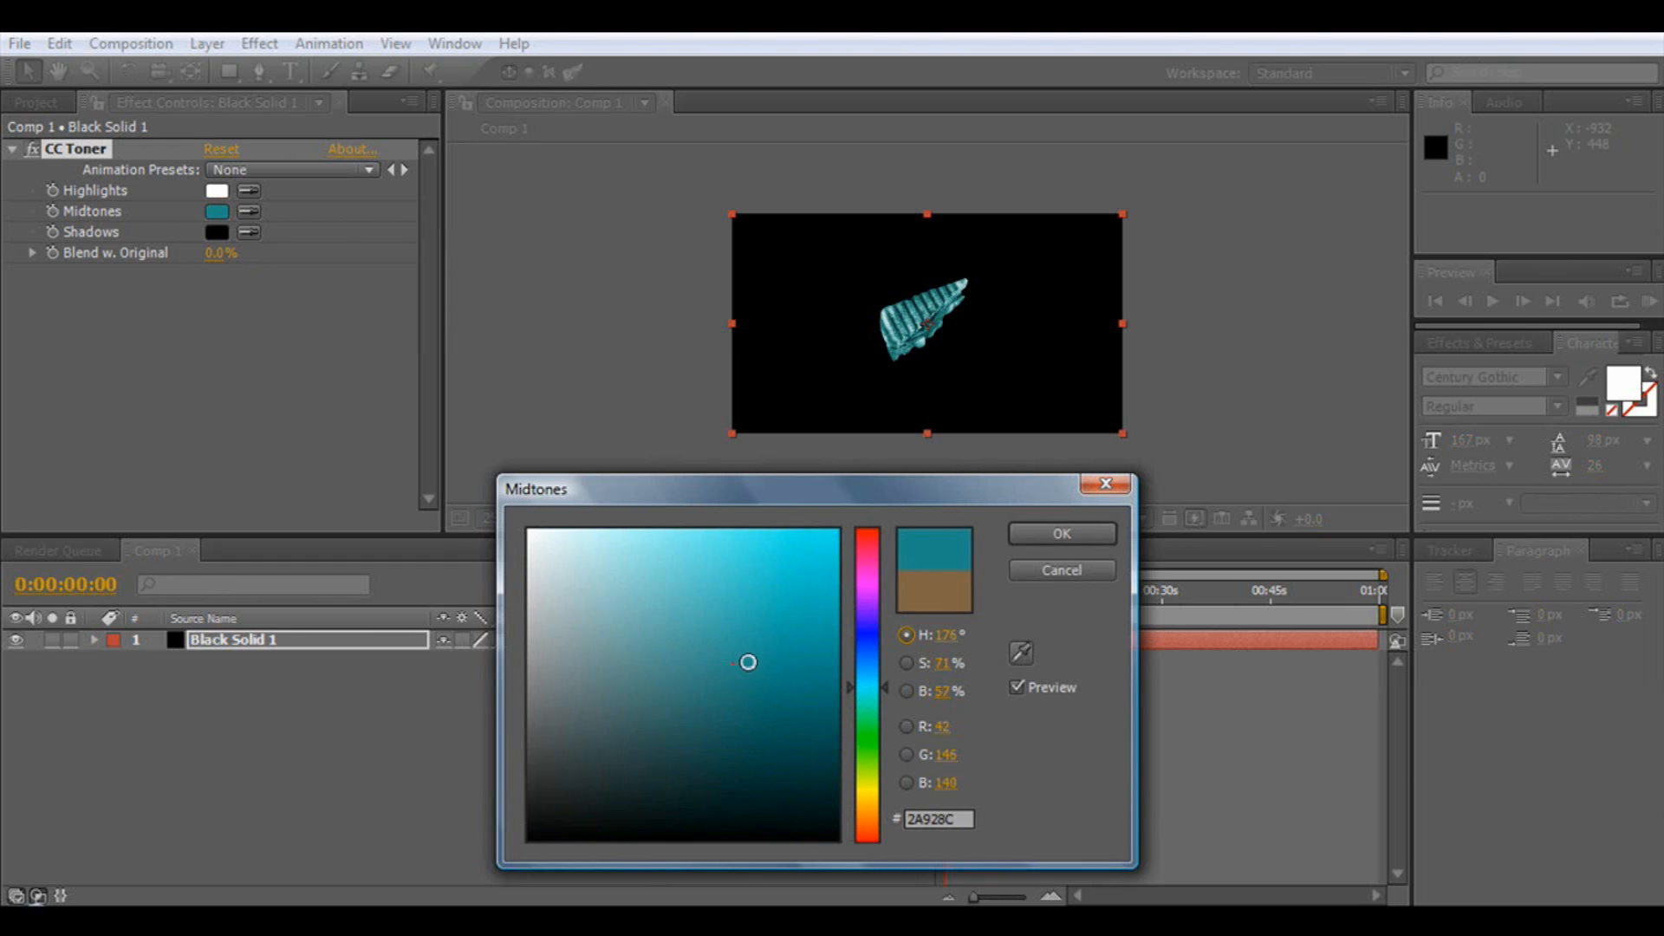
left_click(1086, 539)
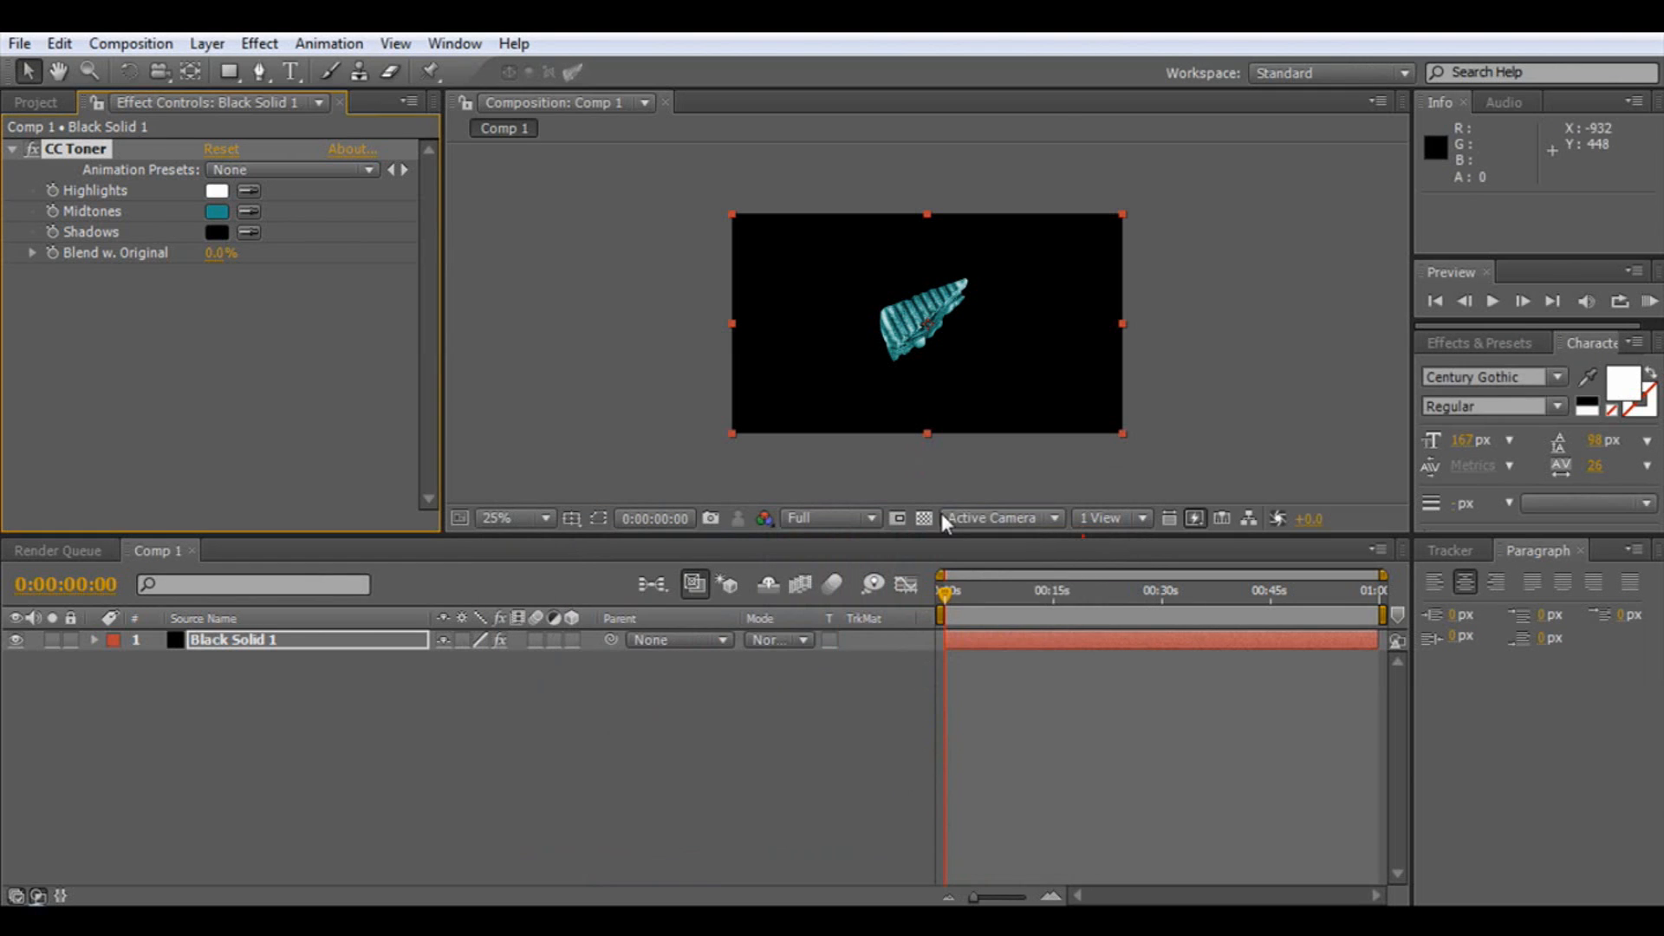